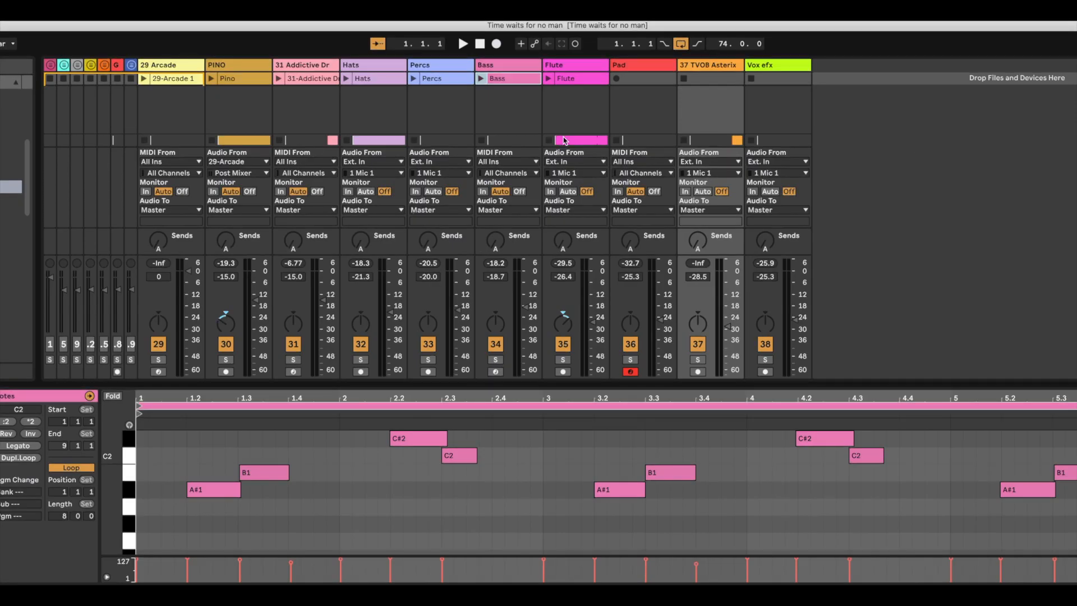
Inspect the MISHBY plug-in's settings in the PINO track's effect chain, and close its window
left_click(226, 66)
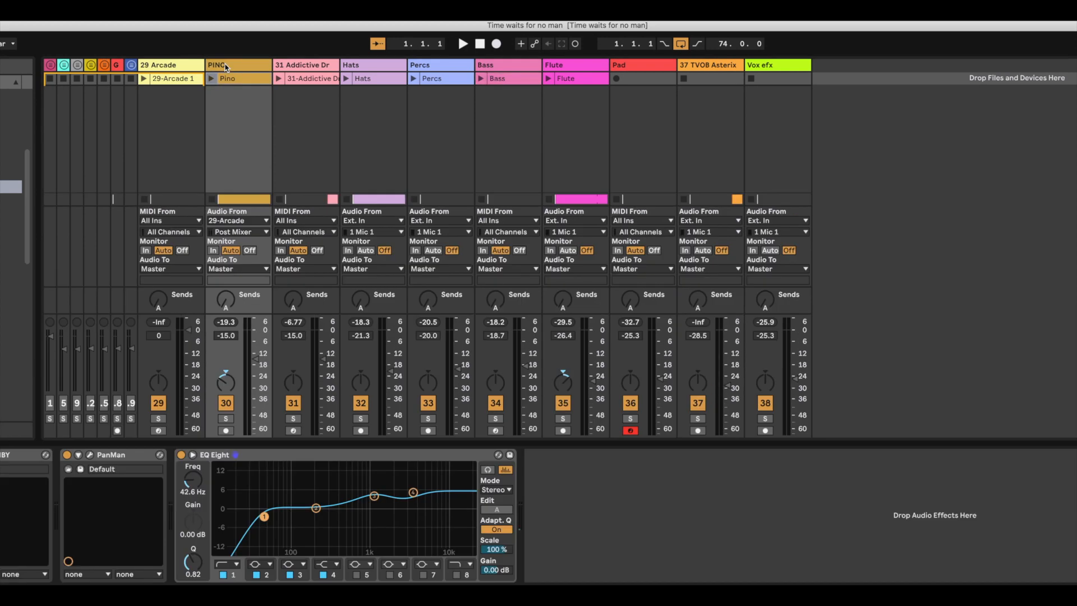
left_click_drag(289, 25, 374, 30)
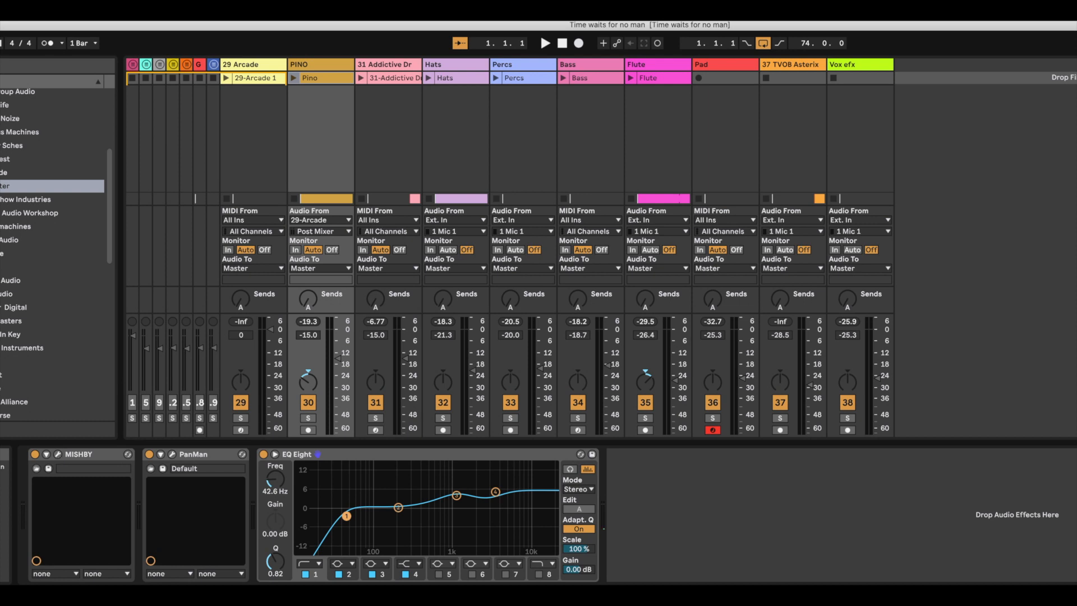
scroll(314, 515, "right", 4)
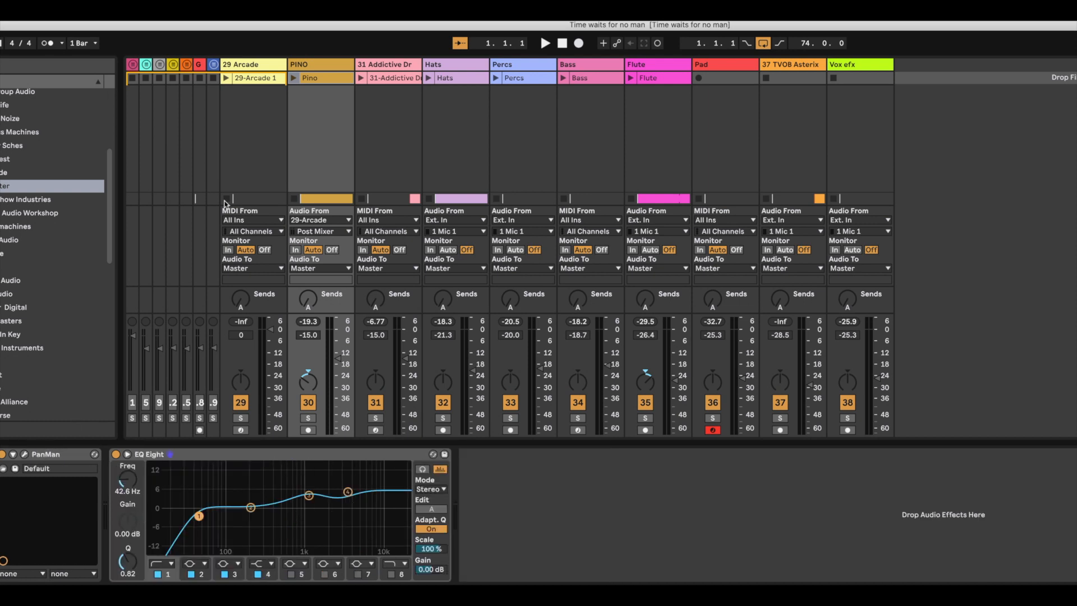
left_click_drag(330, 33, 447, 33)
left_click(30, 454)
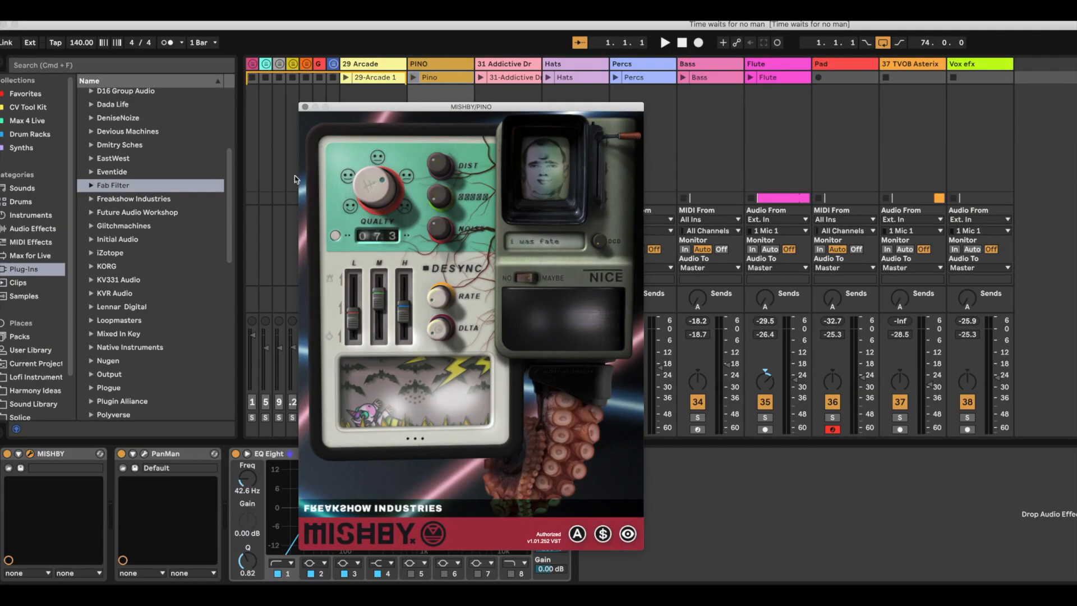
left_click(305, 106)
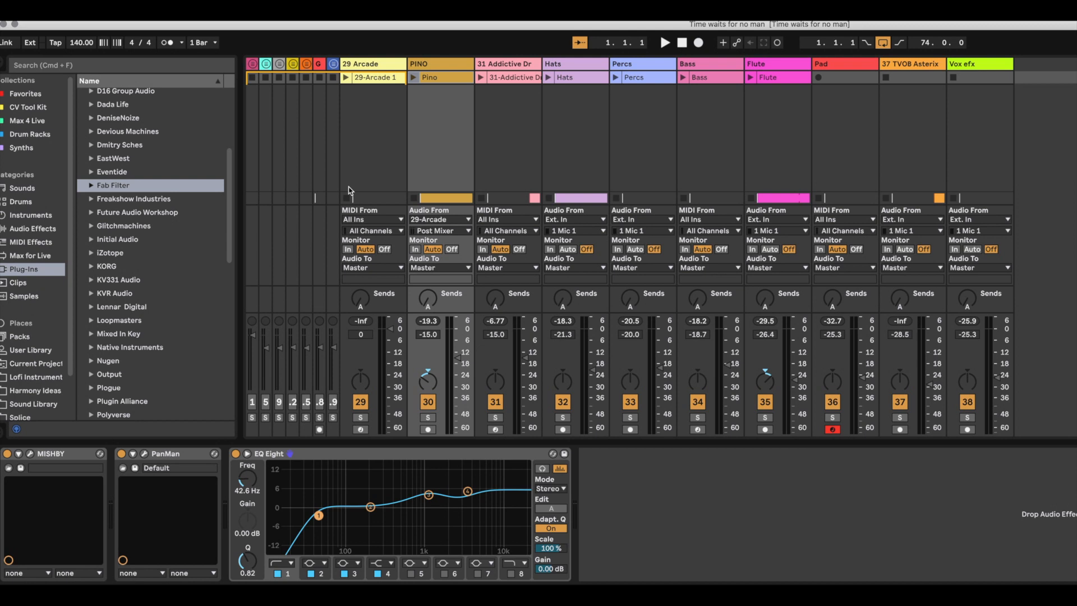
Review the PanMan auto-panner settings and the EQ Eight curve on the PINO track
left_click(144, 455)
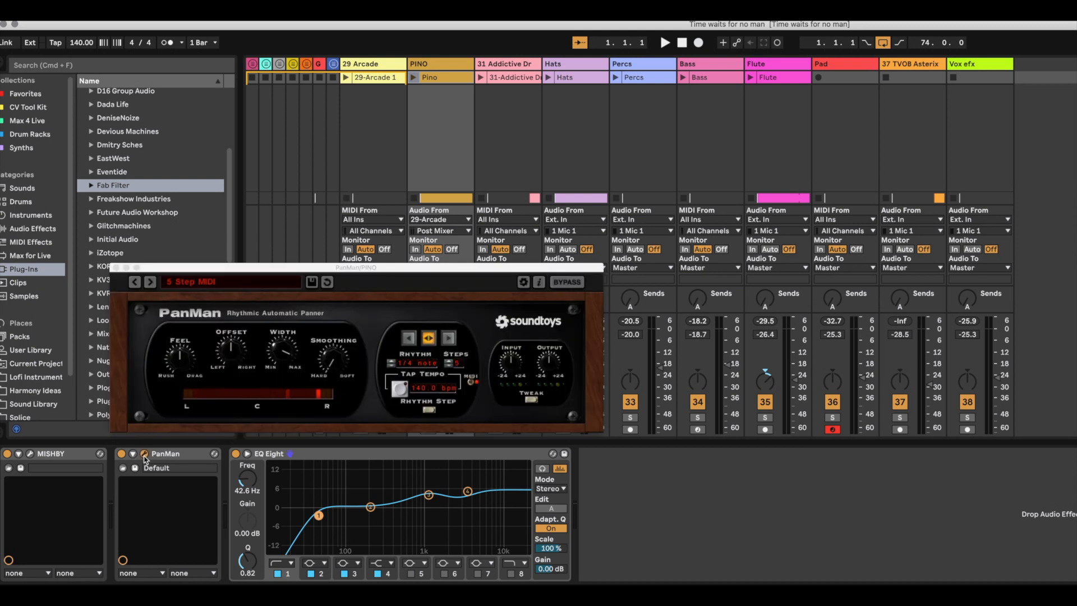
left_click(144, 455)
left_click(144, 455)
left_click(116, 268)
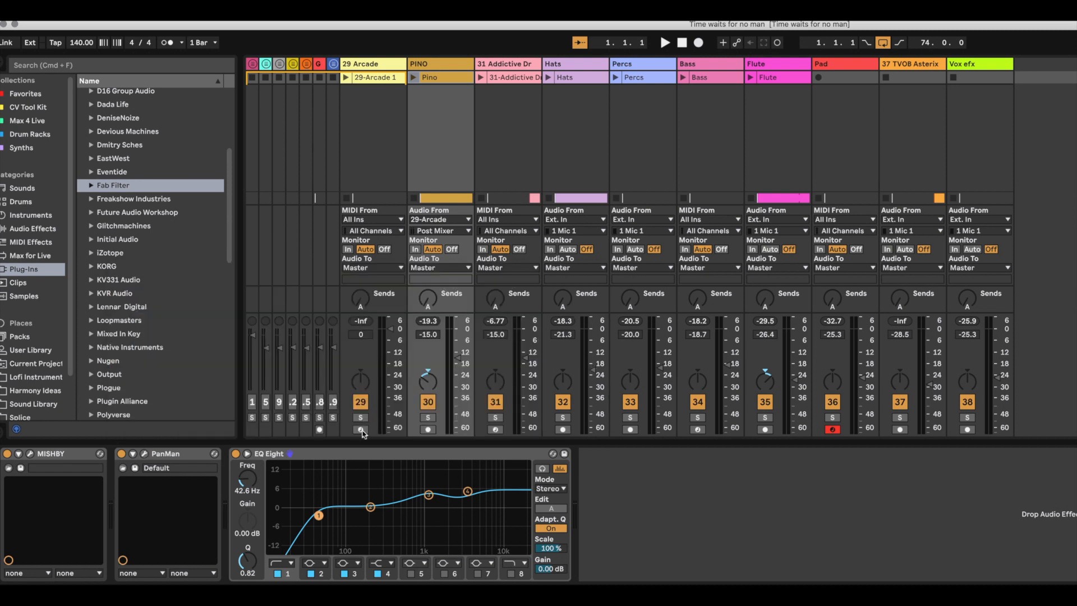
left_click(354, 458)
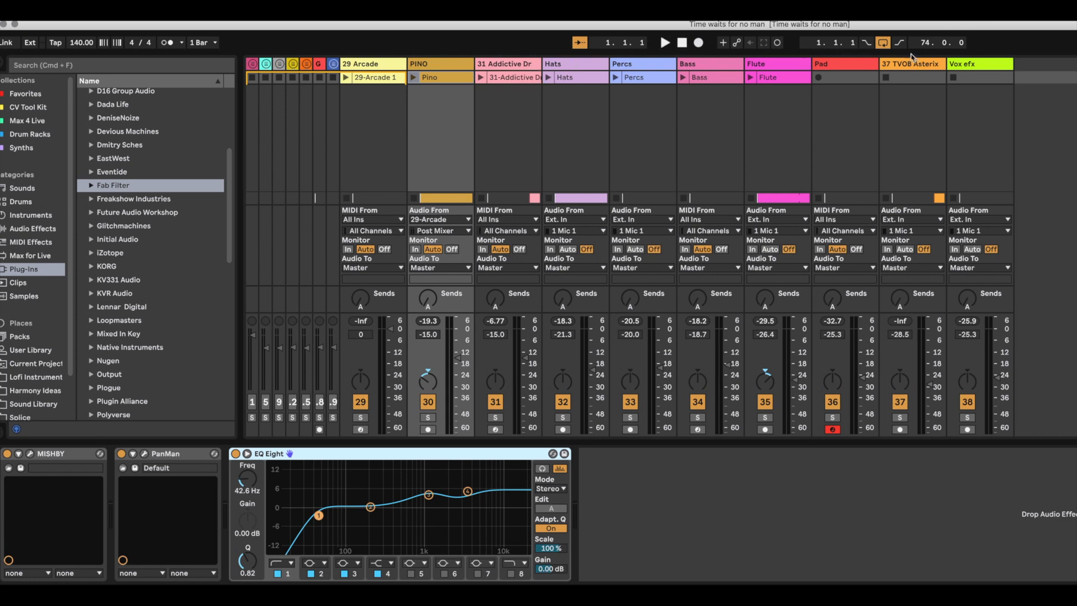
Review the Unfiltered Audio SpecOps settings and the EQ Eight curve on the Flute track
left_click(778, 65)
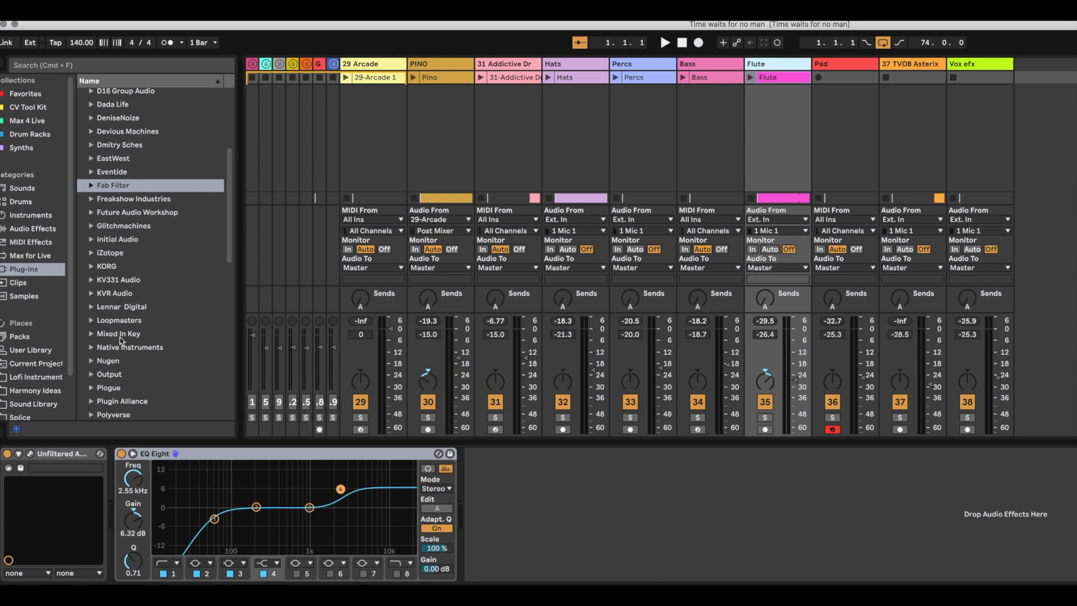
left_click(31, 457)
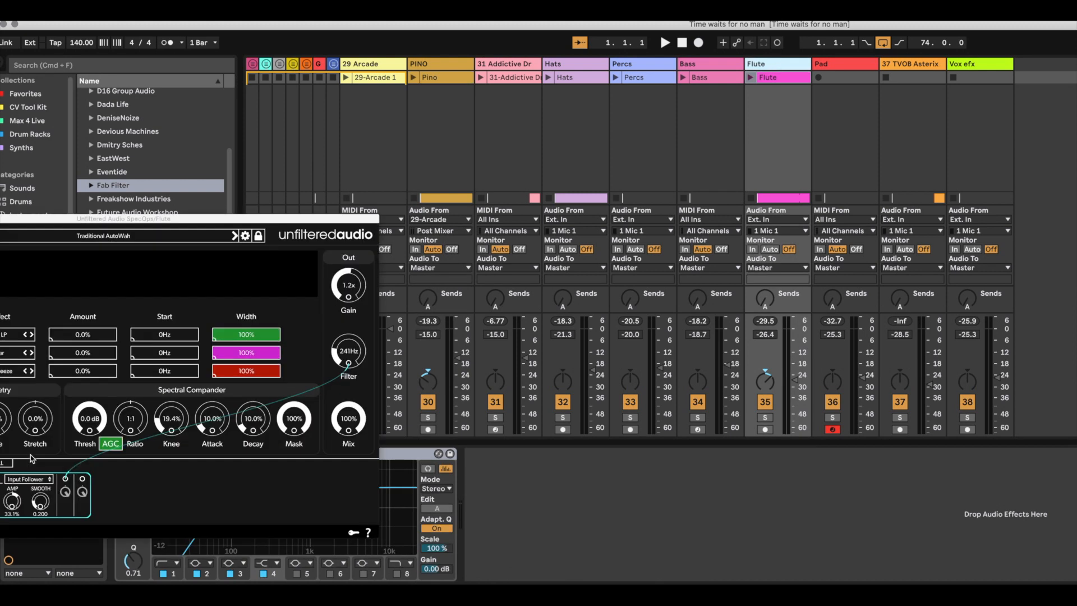
left_click_drag(172, 222, 344, 224)
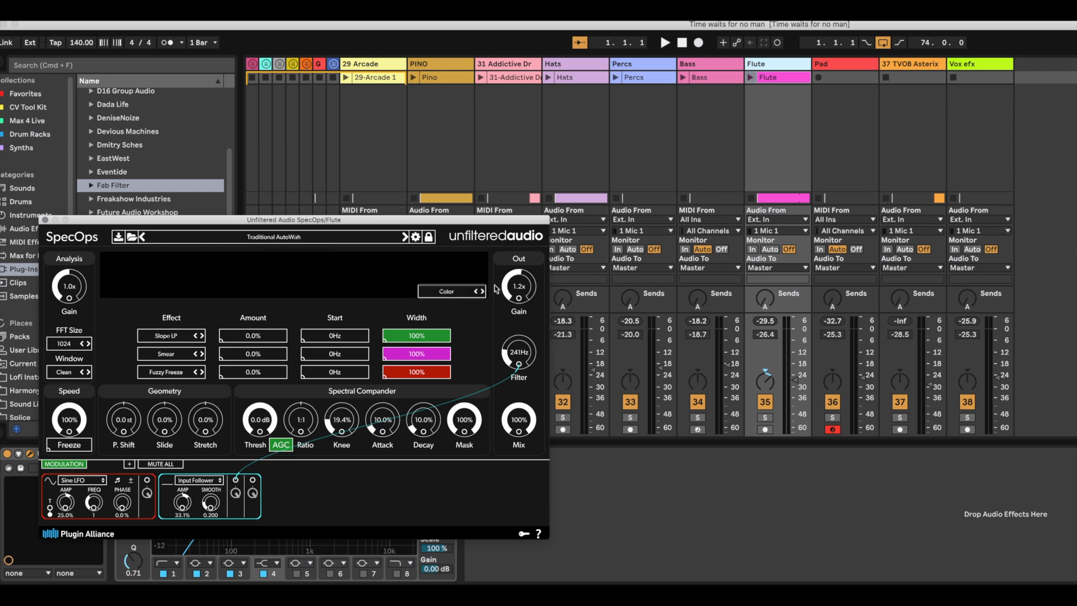
left_click(46, 220)
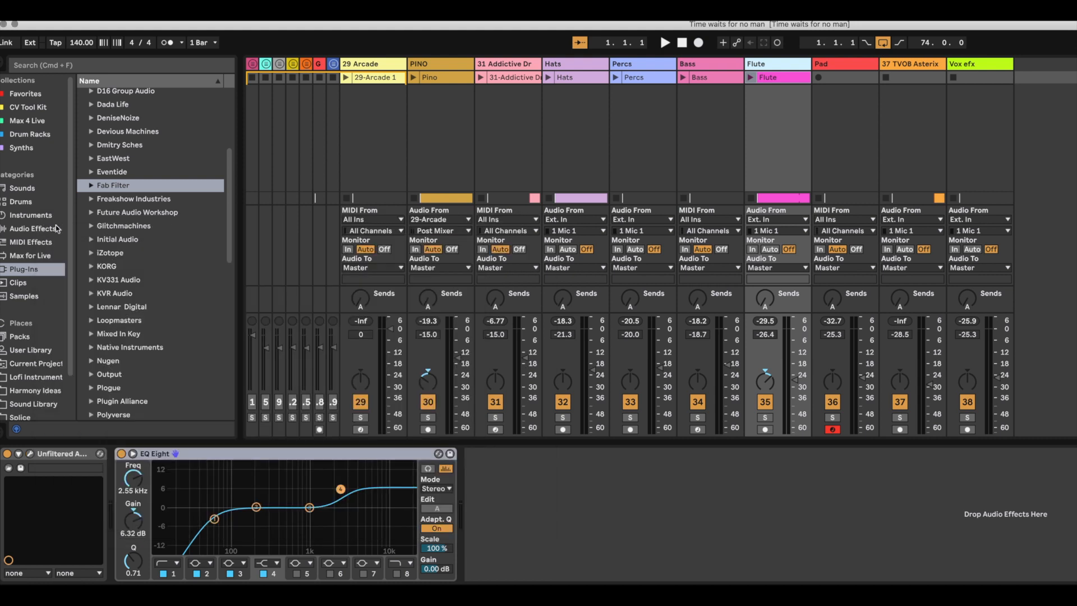
left_click(322, 454)
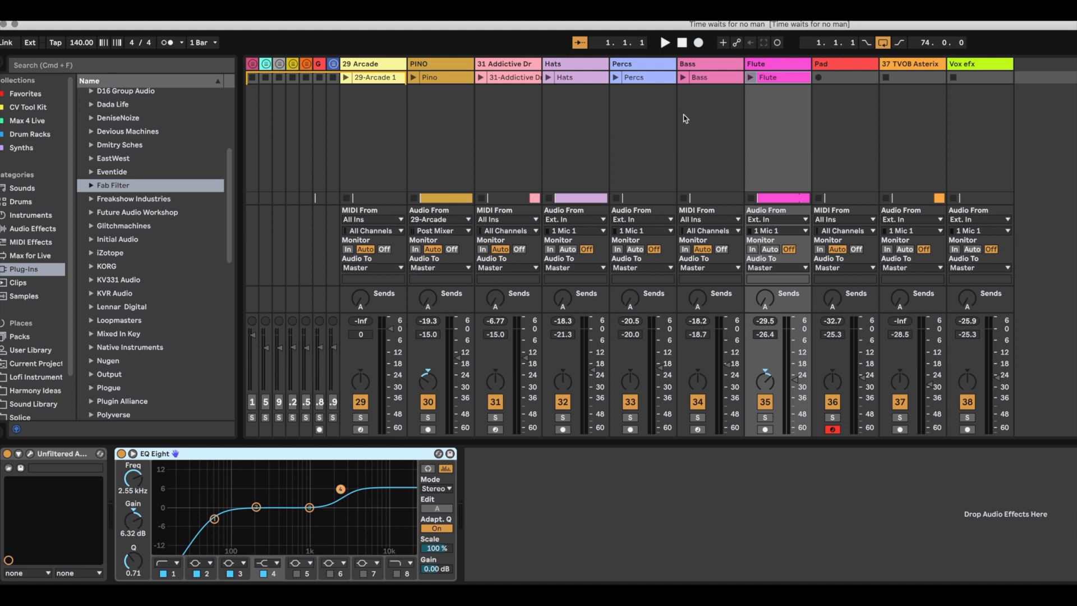
Inspect the EXHALE instrument loaded in Kontakt on the Pad track, and close its window
left_click(838, 67)
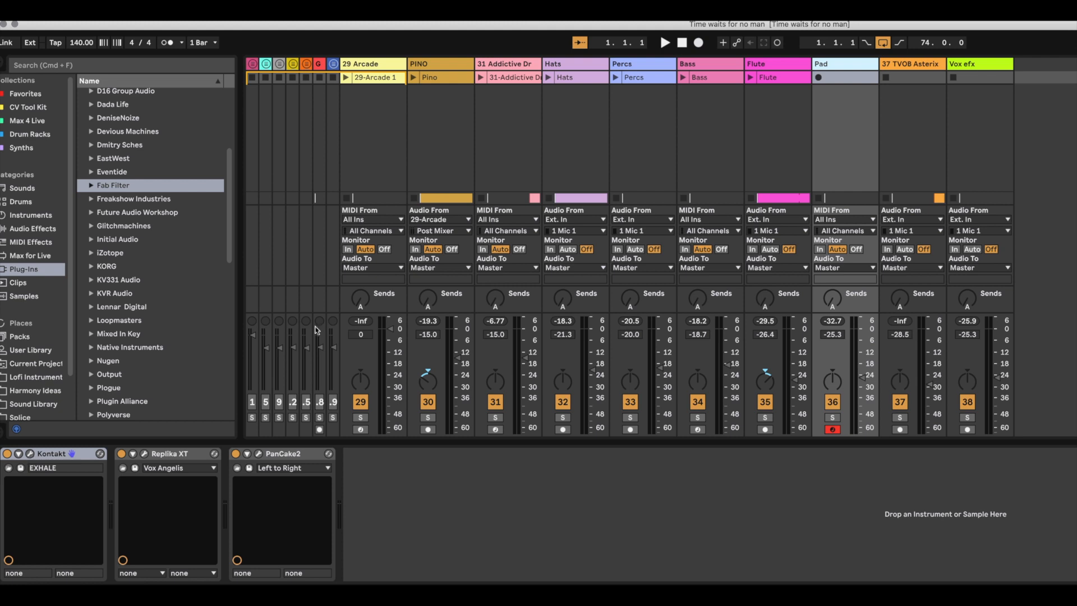
left_click(30, 453)
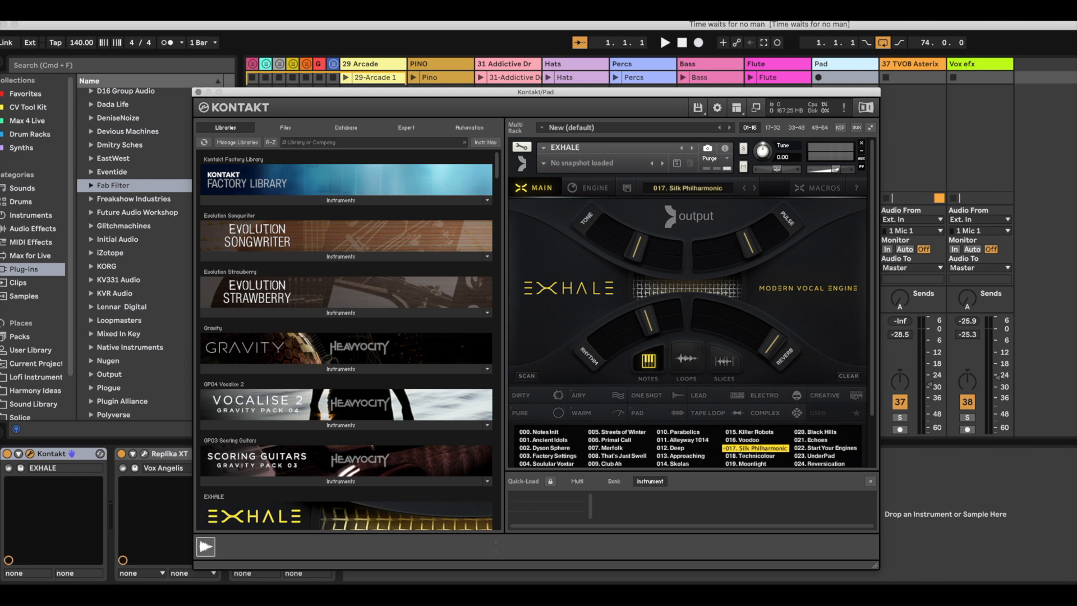
left_click(829, 65)
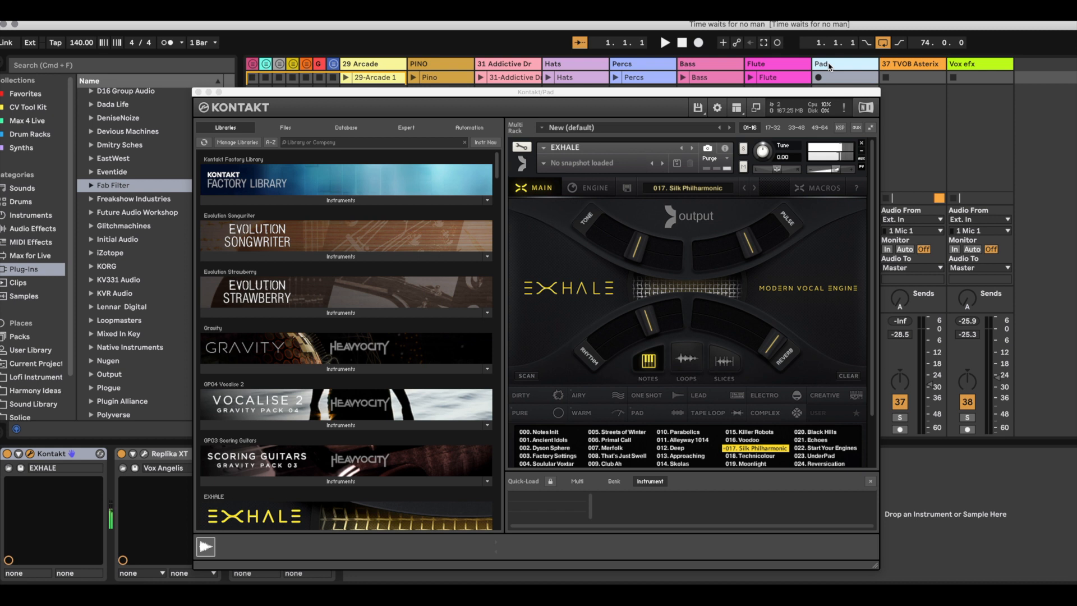
left_click(199, 92)
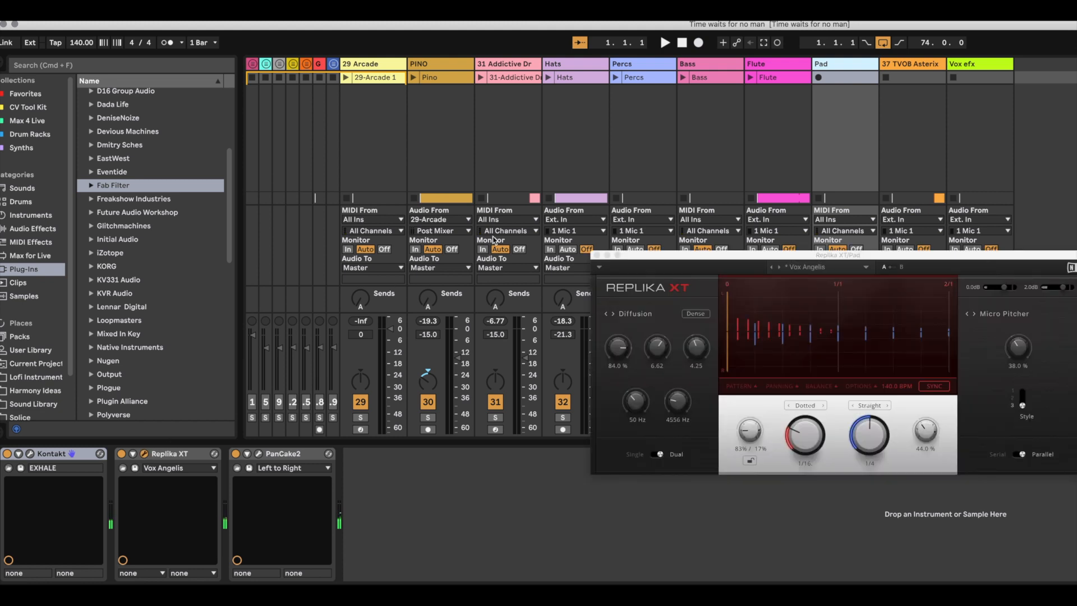
Review the Replika XT delay and PanCake2 panning settings on the Pad track, closing each plug-in window
left_click_drag(675, 259, 407, 228)
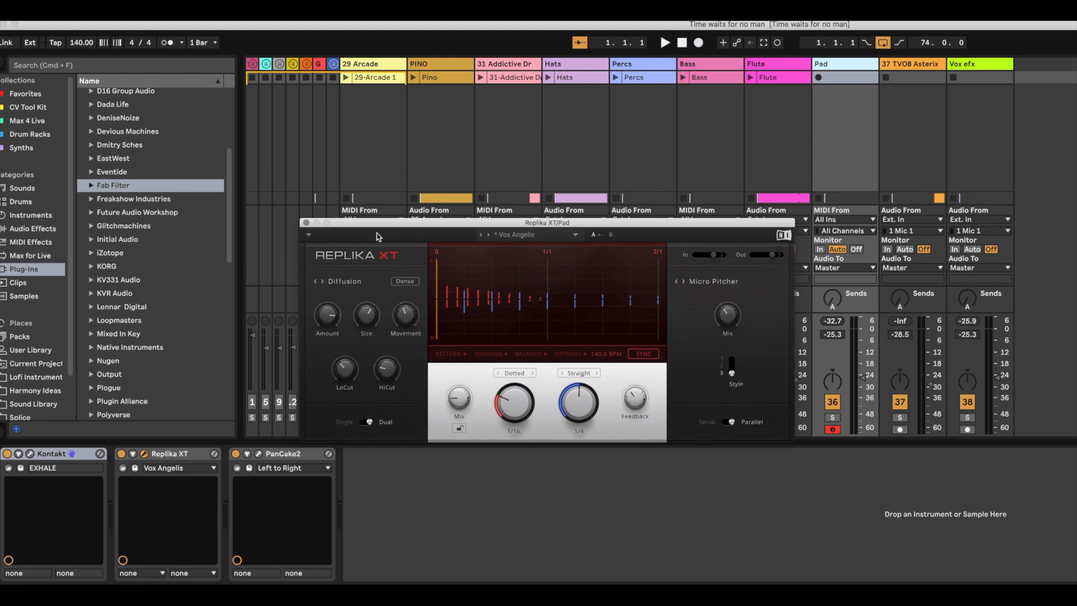
left_click(306, 223)
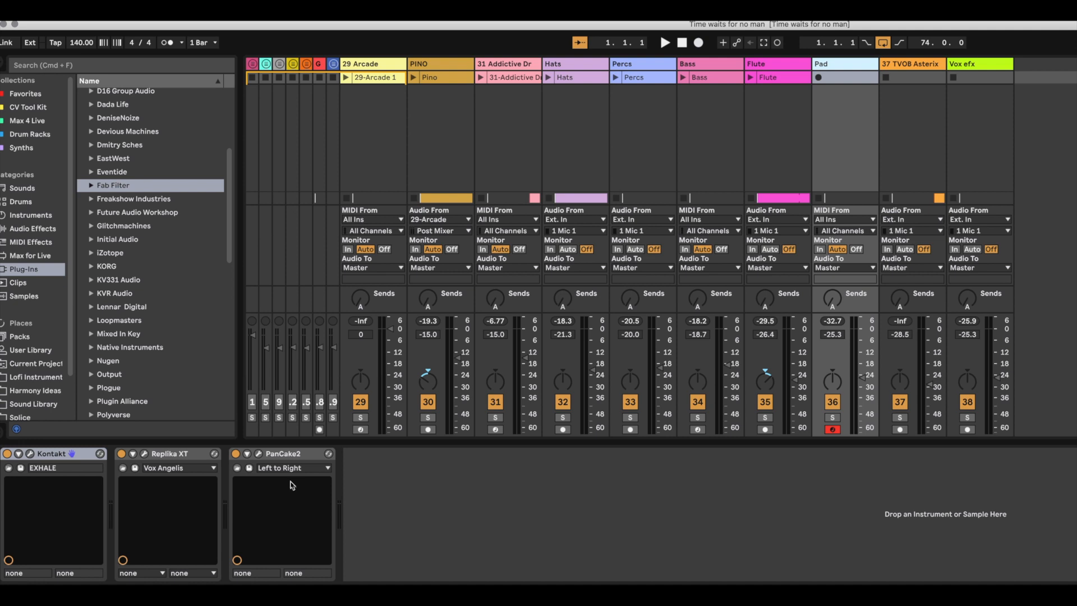
left_click(258, 456)
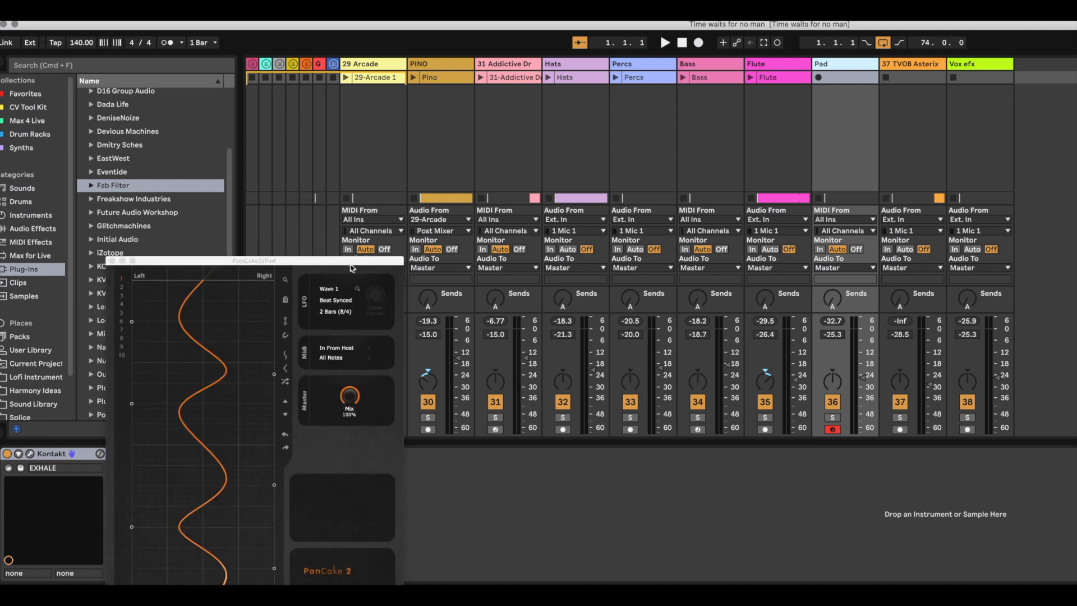
left_click_drag(338, 263, 654, 133)
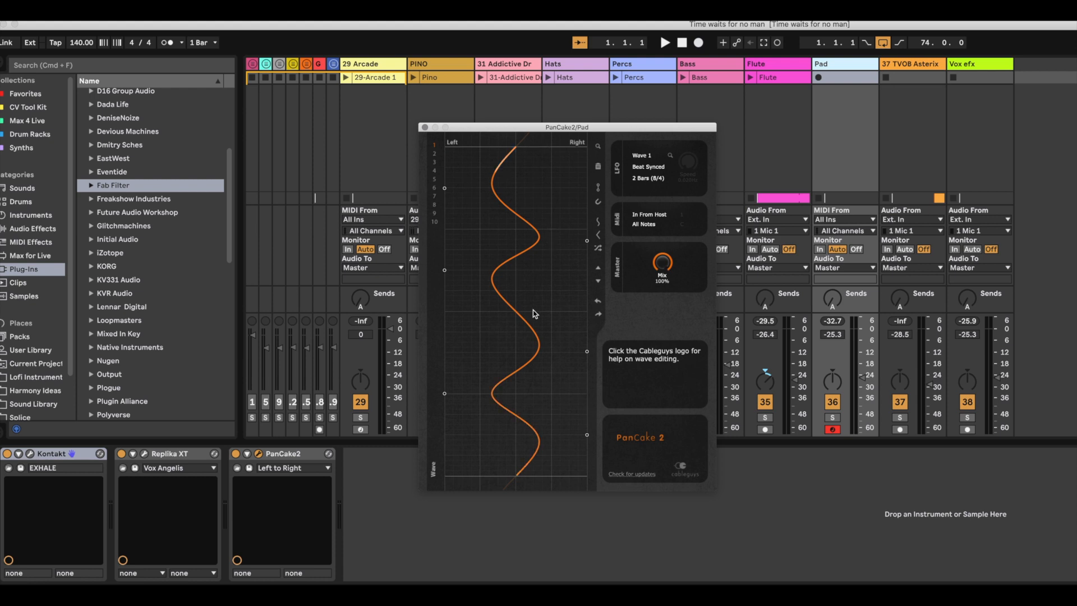
left_click(424, 127)
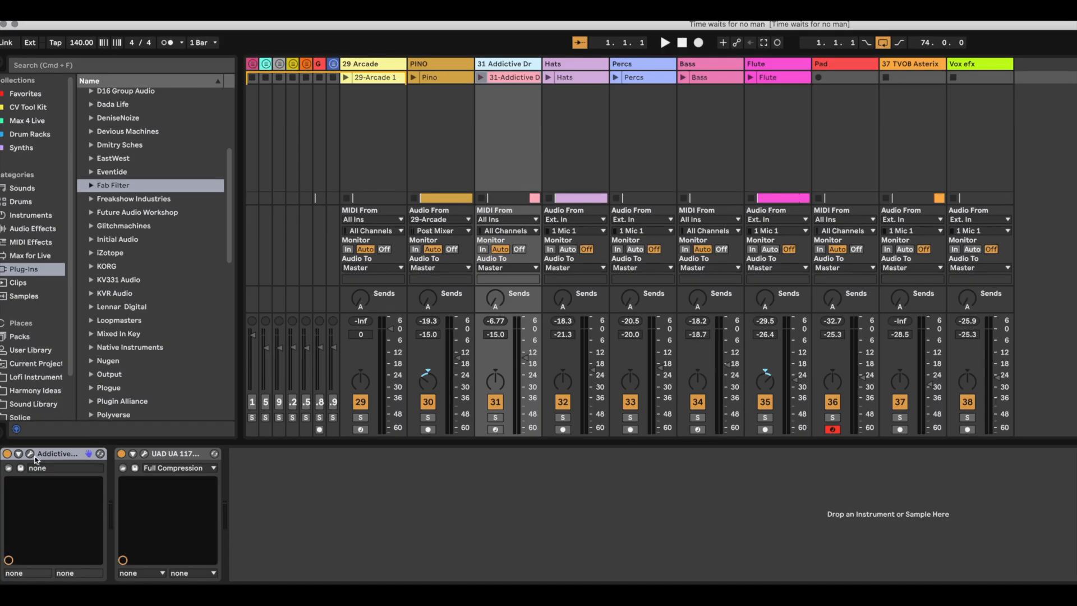
Review the Addictive Drums 2 kit and the UAD 1176SE compressor settings on the 31 Addictive Dr track
left_click(30, 454)
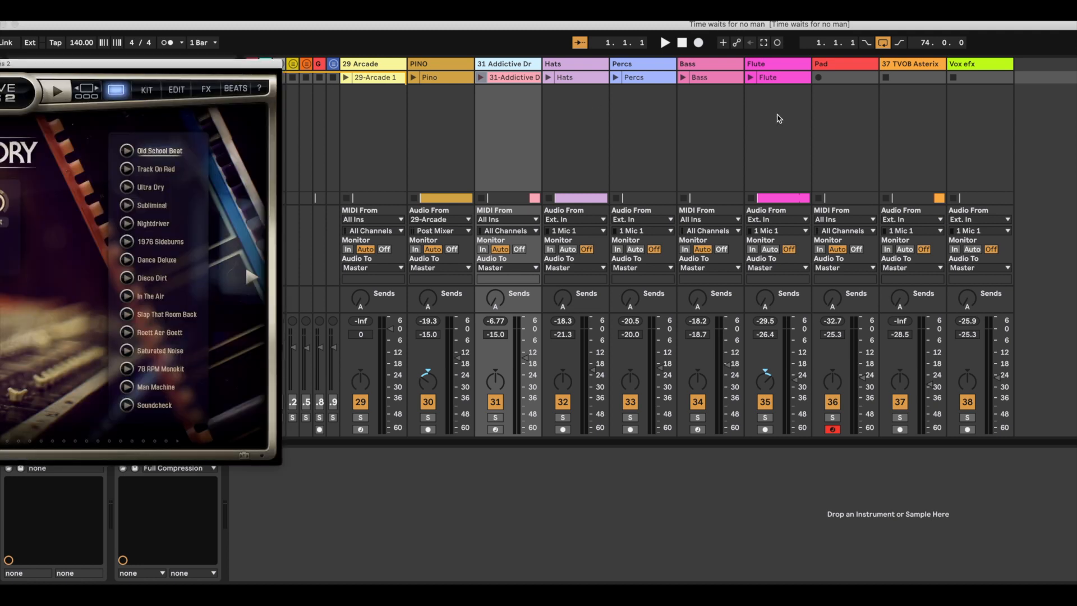
left_click_drag(55, 66, 693, 103)
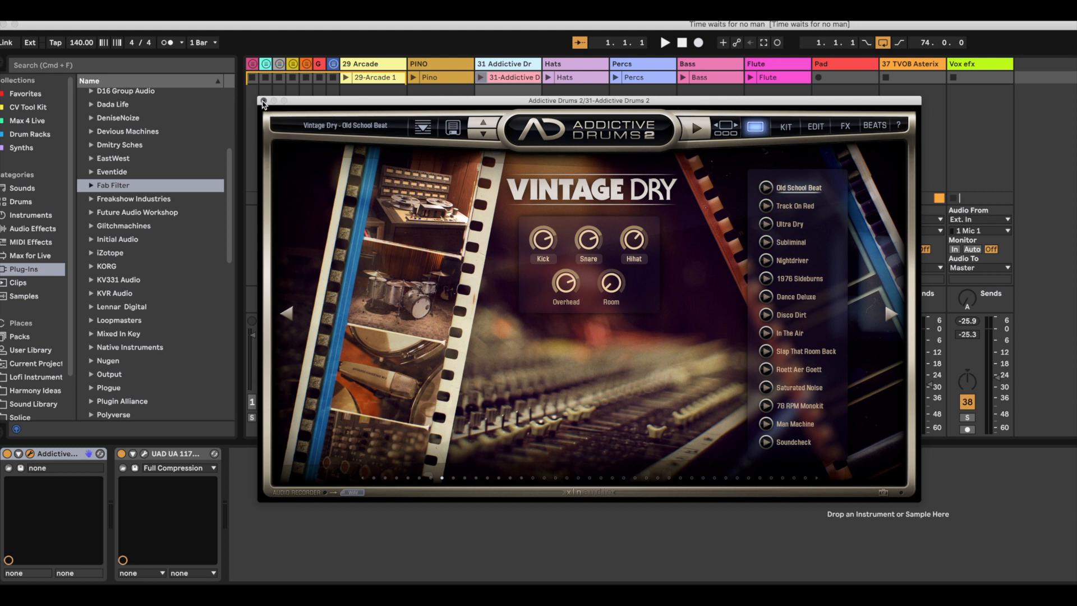
left_click(263, 102)
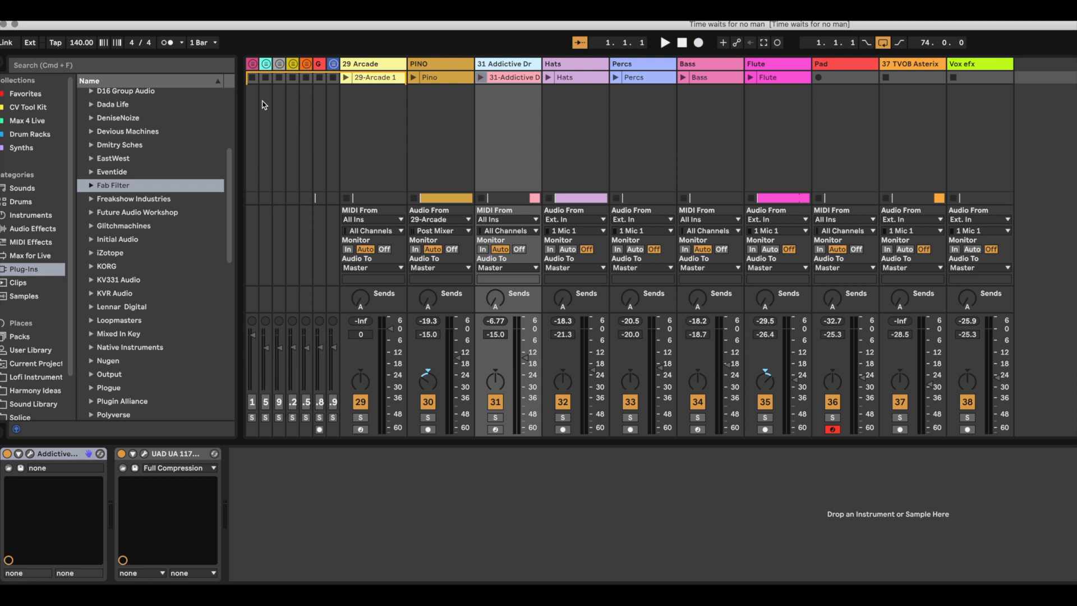
left_click(143, 454)
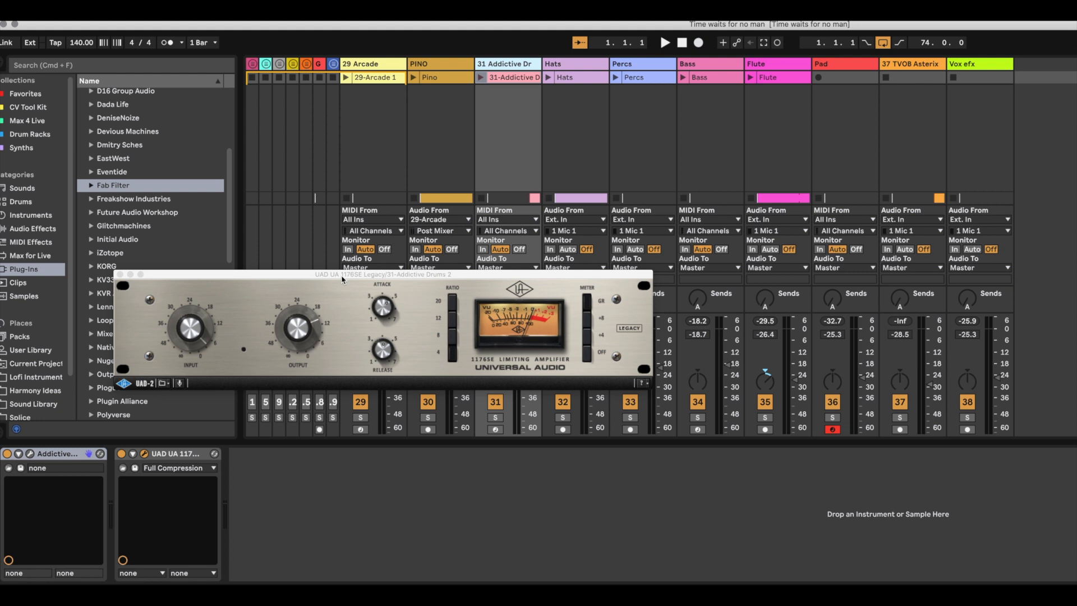
left_click(121, 274)
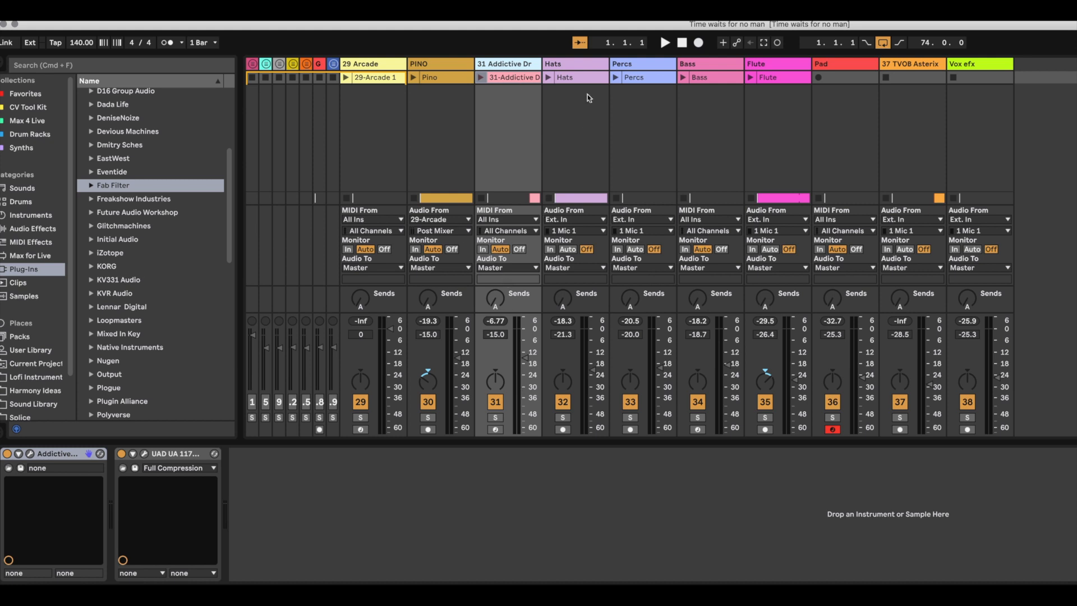
Open the 31-Addictive Drums clip in an enlarged note editor and examine its kick and snare notes up close
double_click(513, 77)
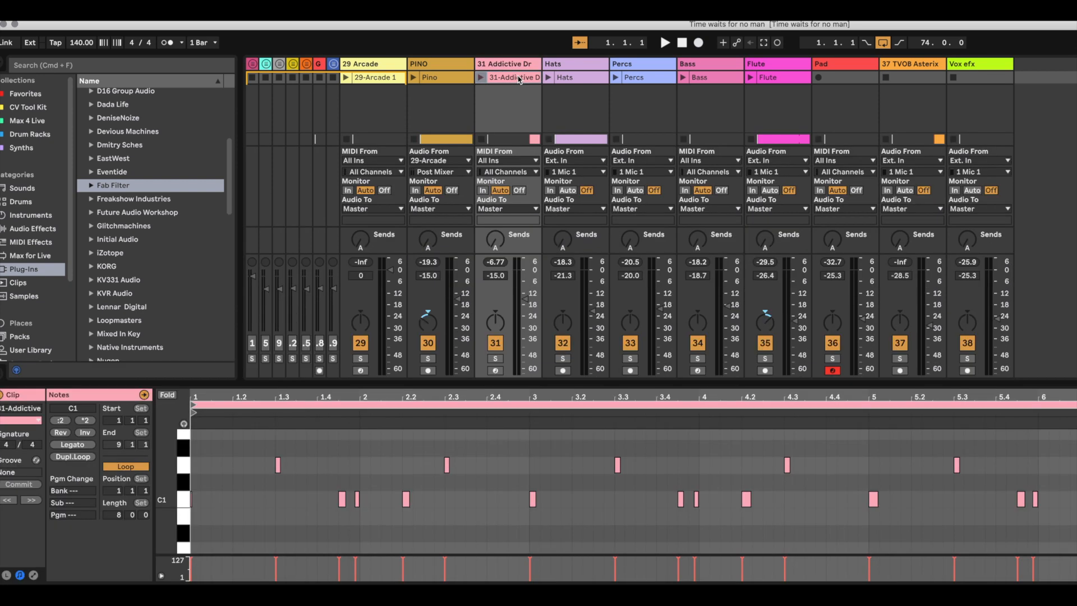
left_click_drag(488, 384, 489, 276)
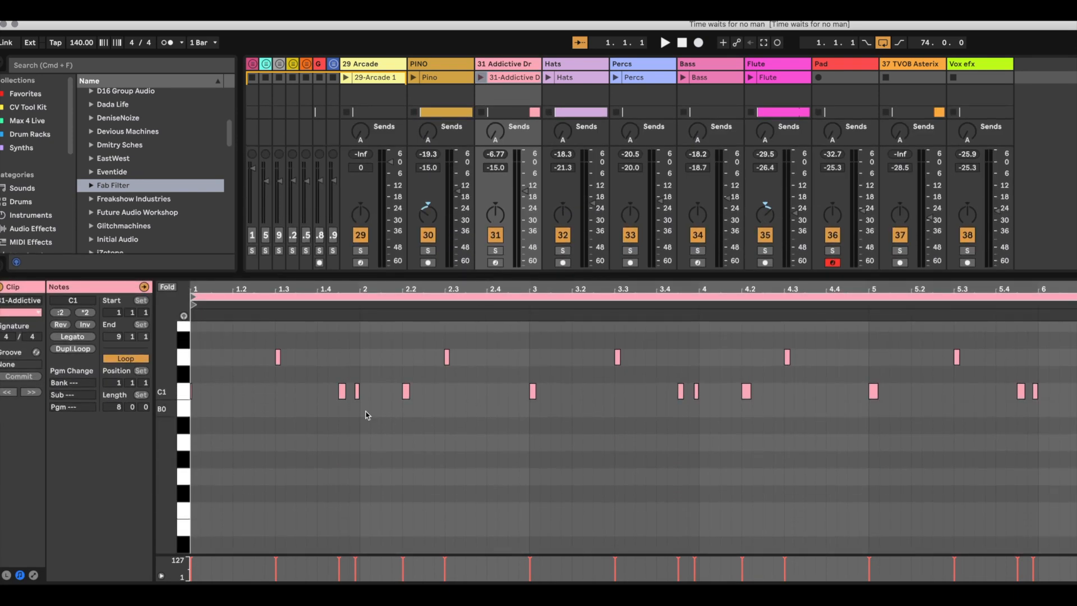
scroll(354, 410, "up", 10)
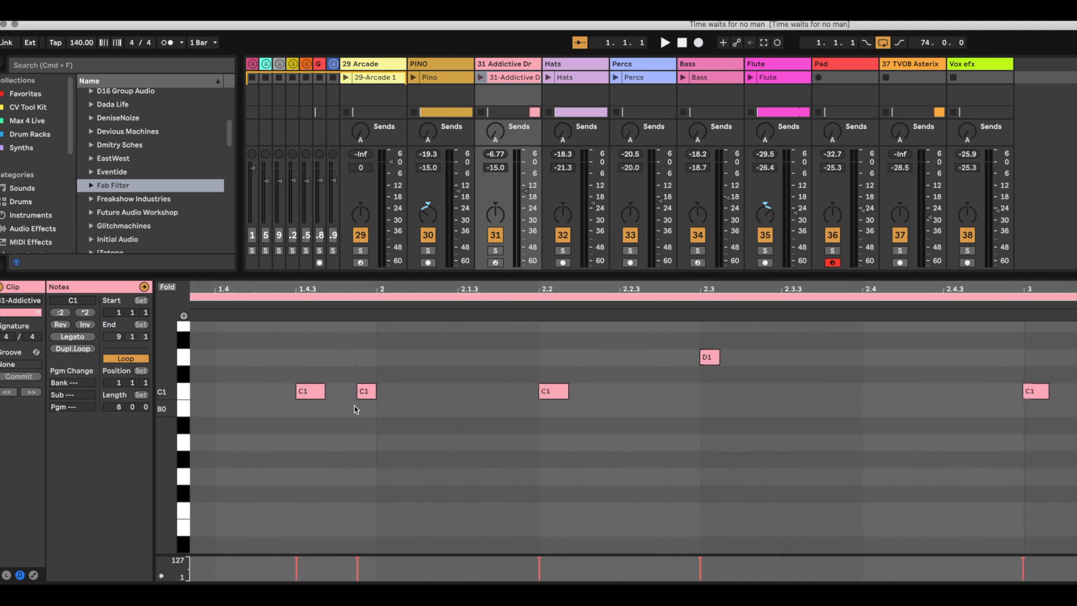
scroll(354, 409, "down", 1)
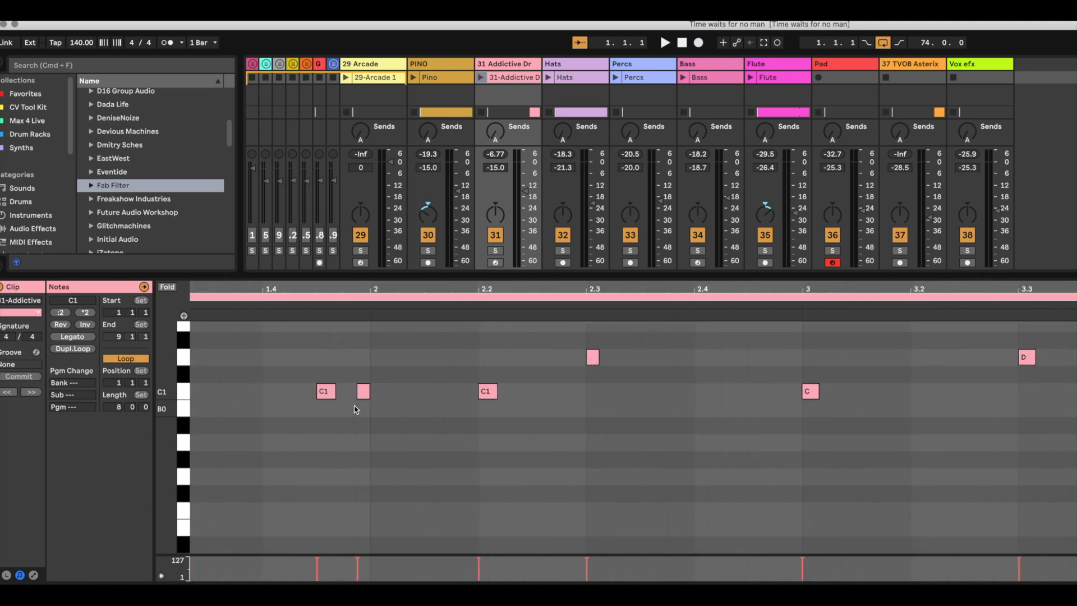
Switch to the Arrangement View and open the Addictive Drums clip in the first Build section to examine its notes
key("Tab")
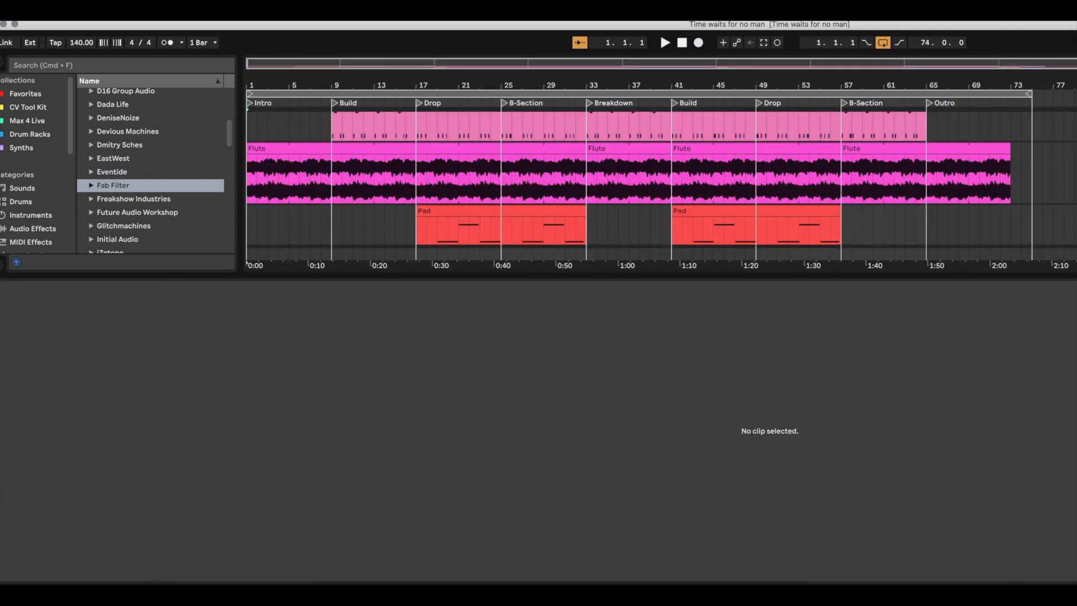
scroll(600, 235, "up", 4)
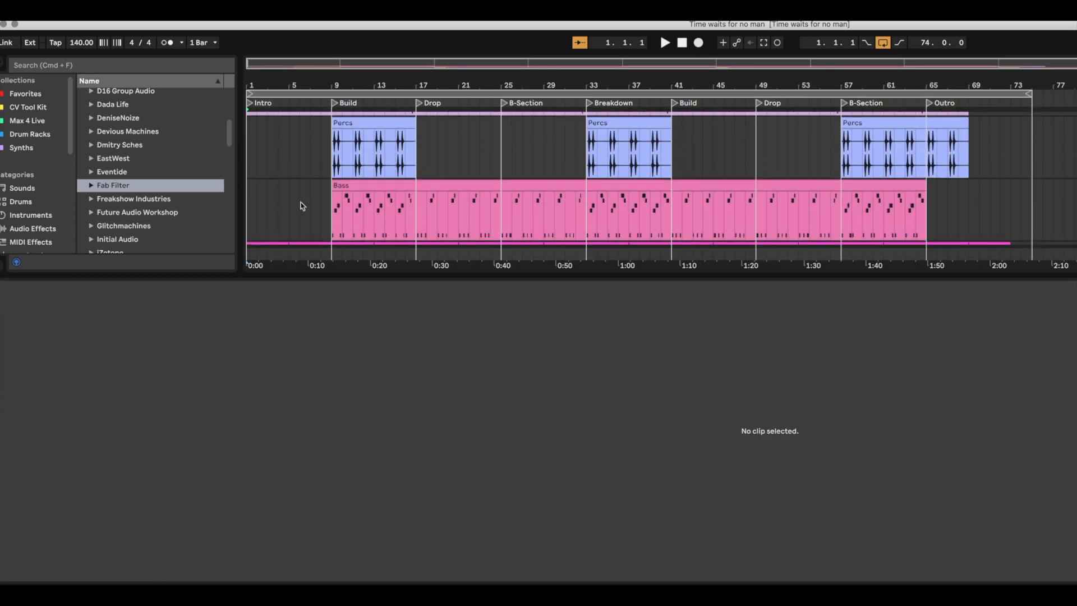
scroll(395, 203, "up", 5)
scroll(395, 203, "up", 5)
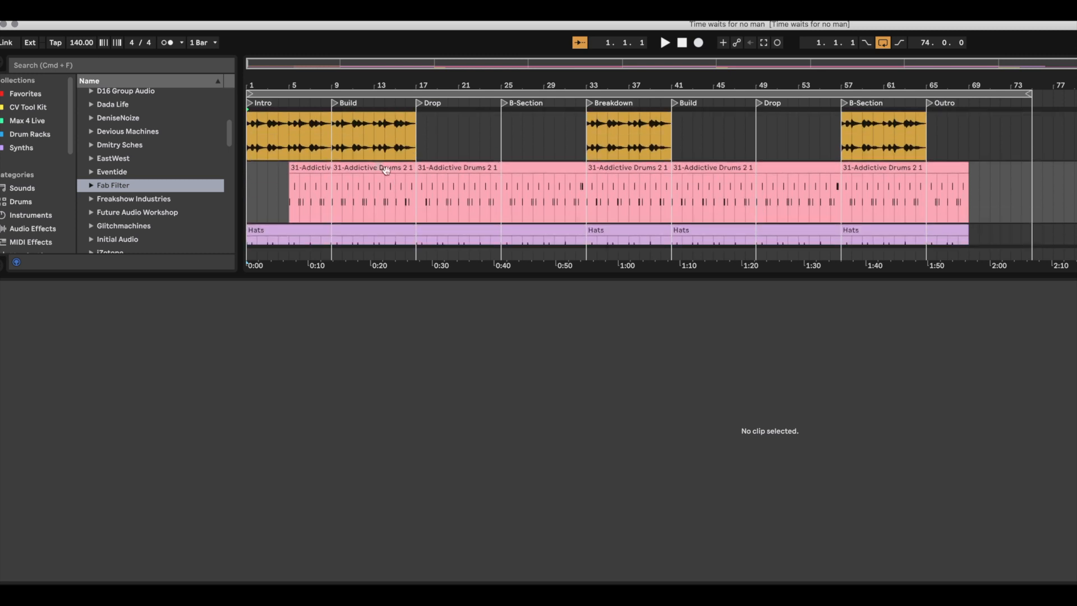
left_click(375, 167)
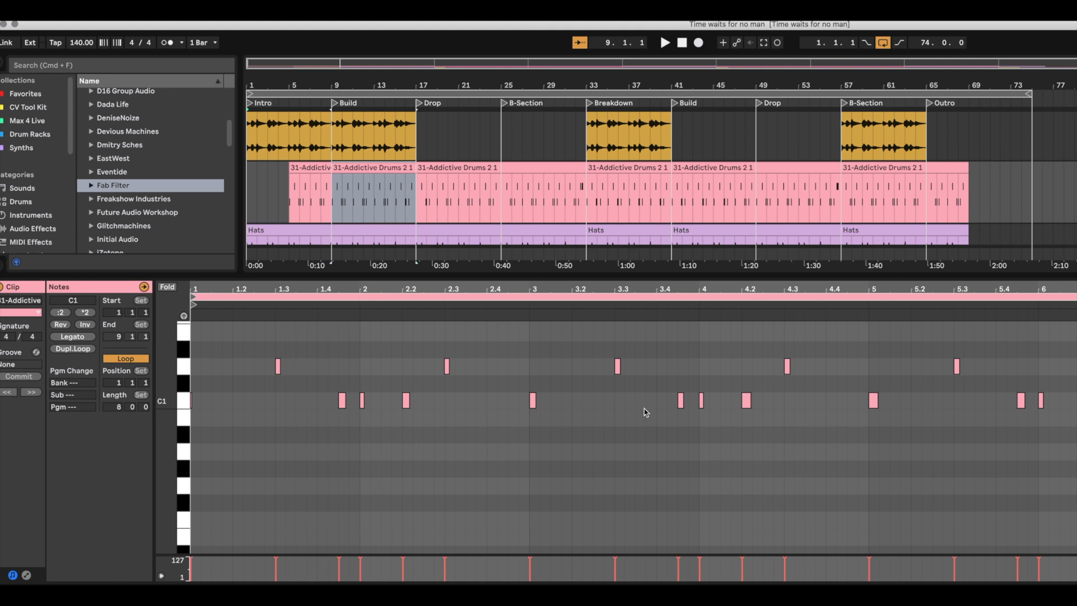
Play the arrangement from the first Build marker to hear the drum part, and stop playback
scroll(722, 413, "up", 1)
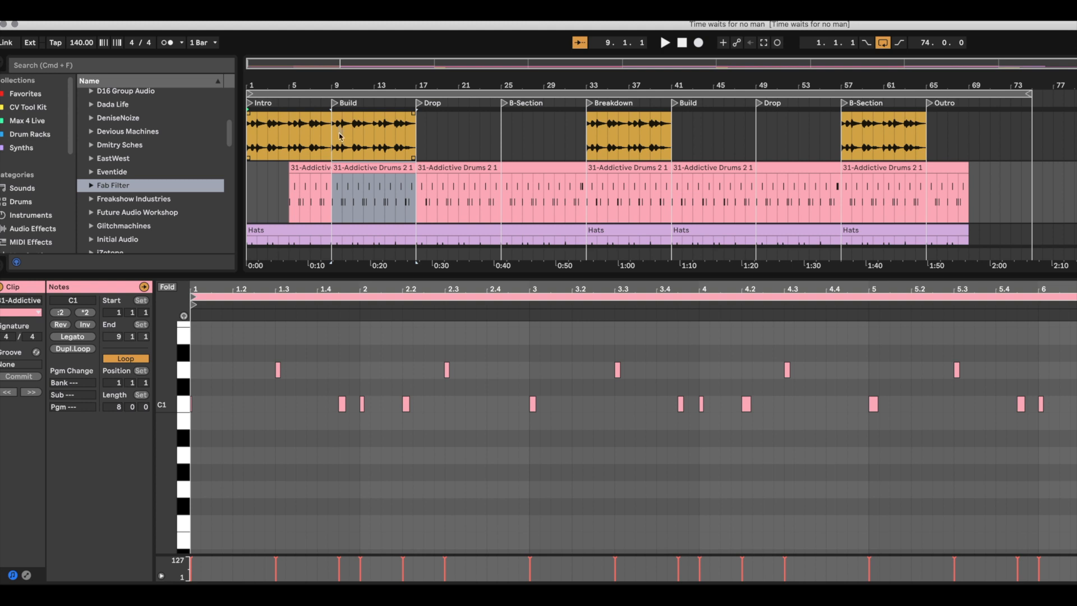
left_click(334, 103)
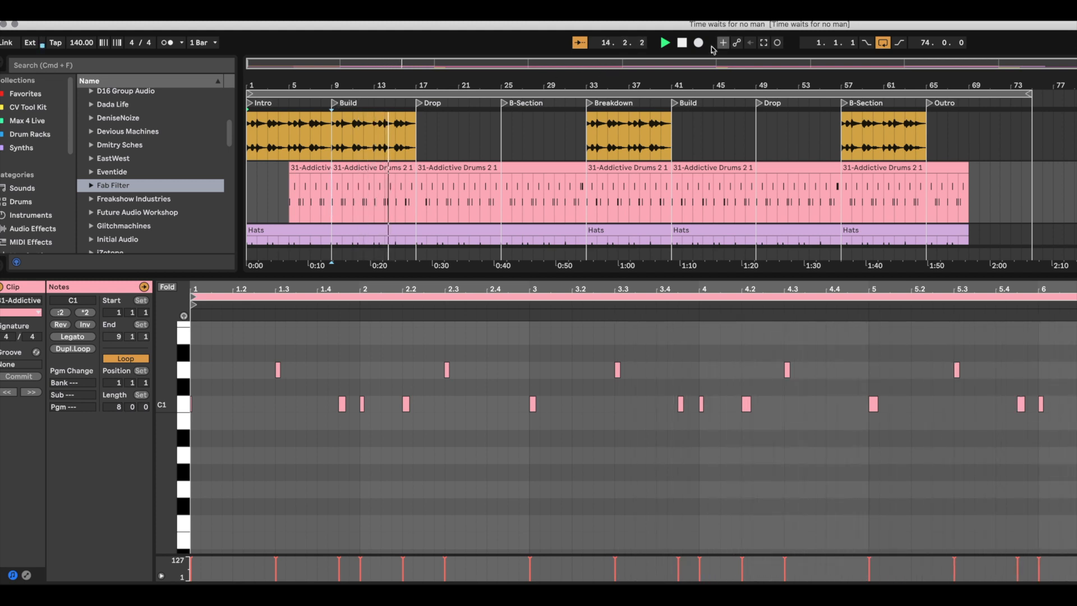
left_click(682, 45)
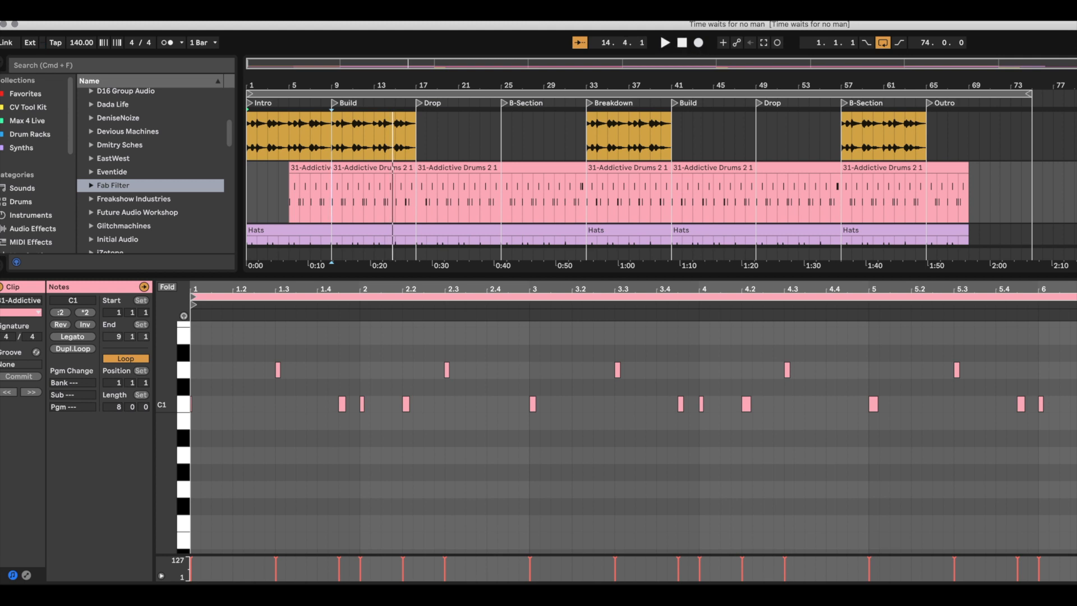
Launch the 31-Addictive Drums clip in the Session View to hear its pattern, and stop playback
key("Tab")
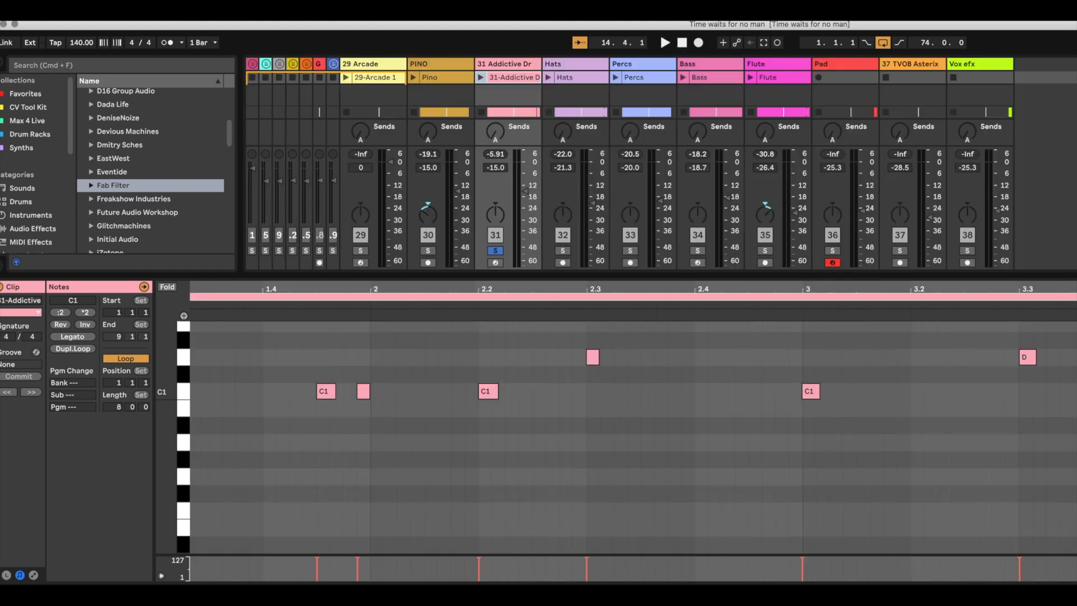
left_click(481, 77)
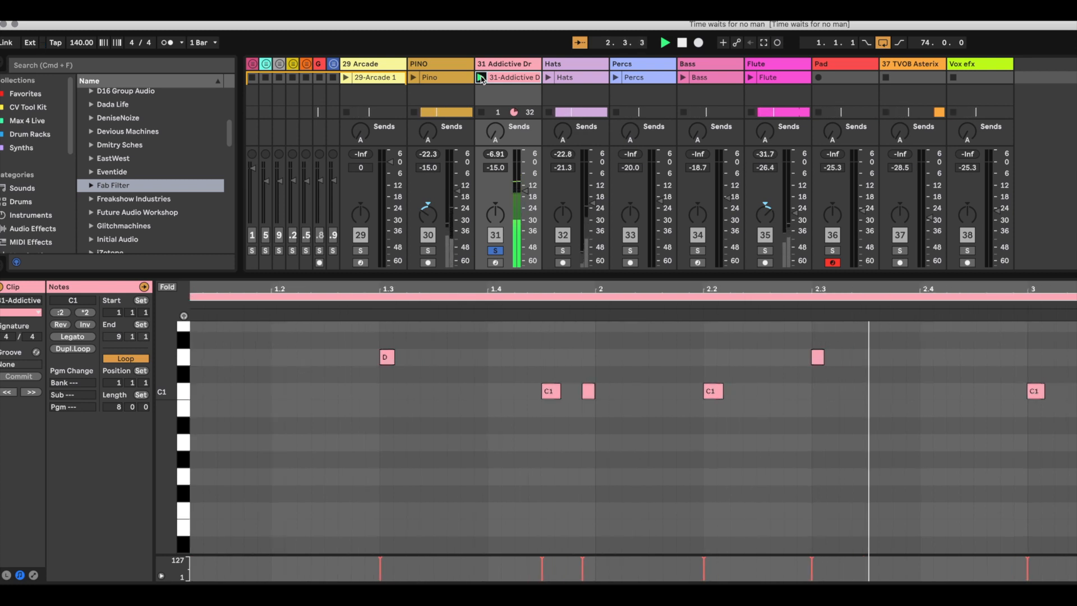
left_click(682, 43)
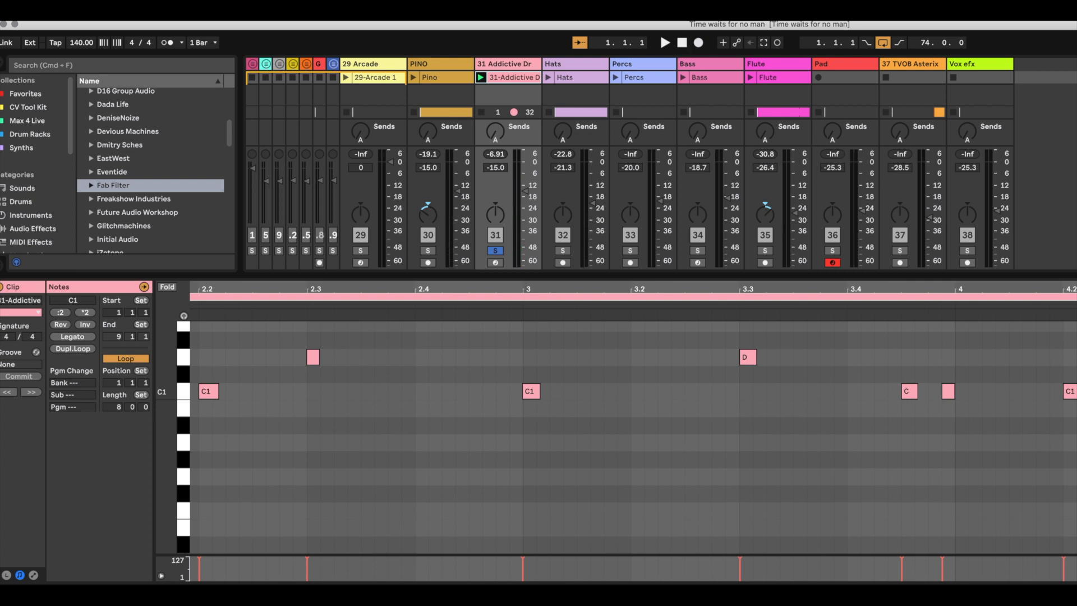
Return to the Arrangement View, restore arrangement playback for the drum track, and open the Addictive Drums clip in the first Build section
key("Tab")
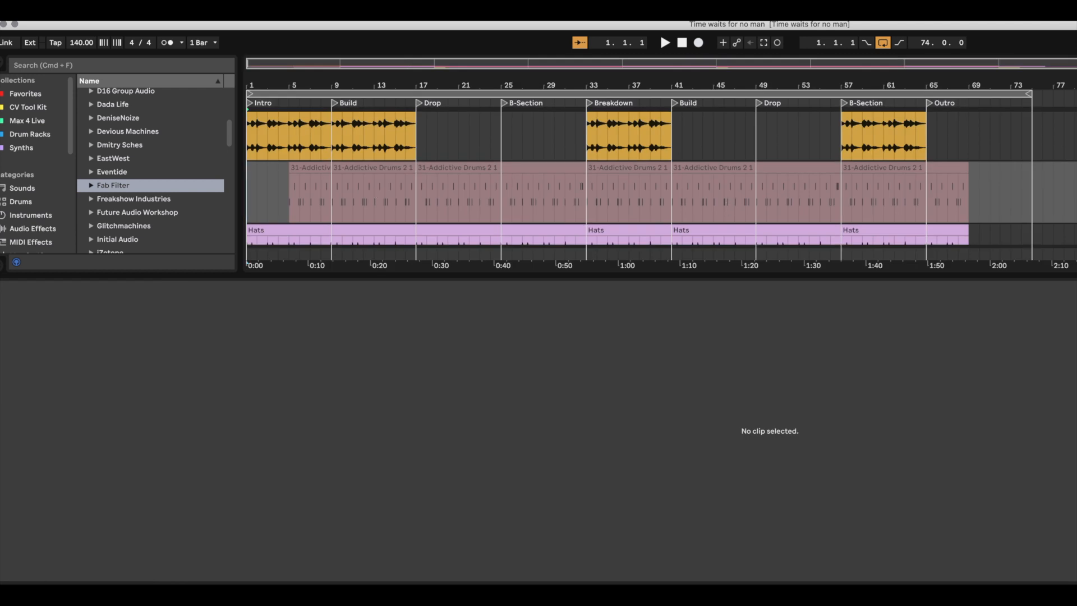
key("F10")
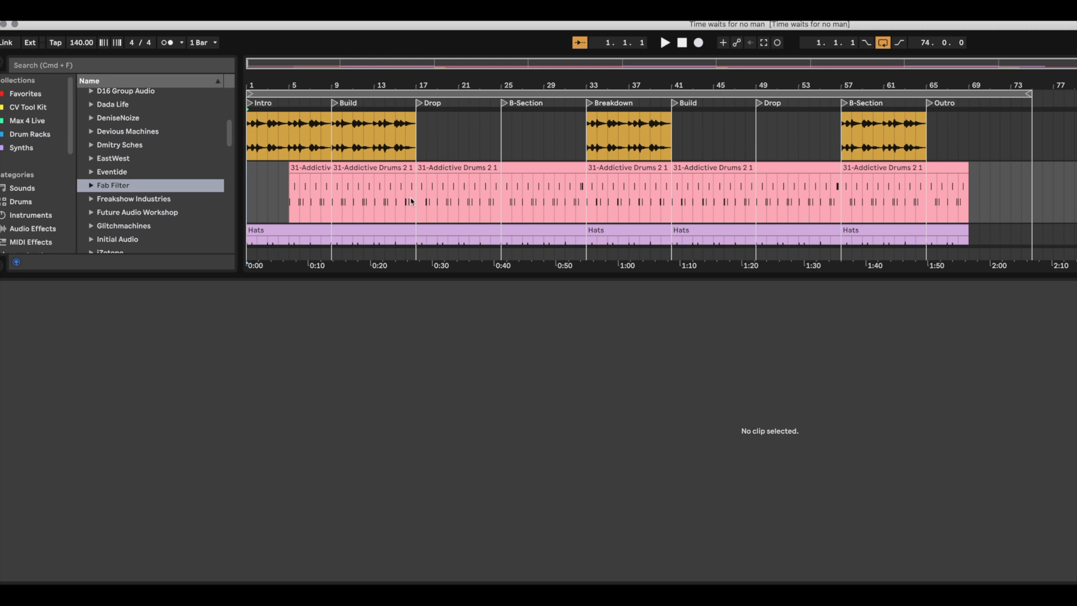
scroll(412, 201, "down", 3)
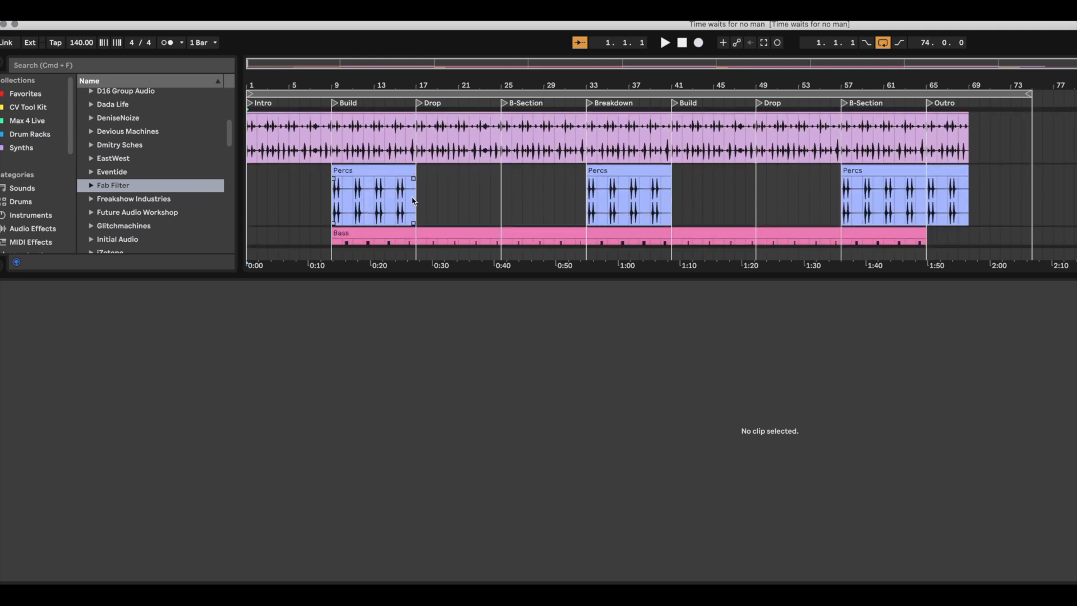
scroll(412, 202, "up", 1)
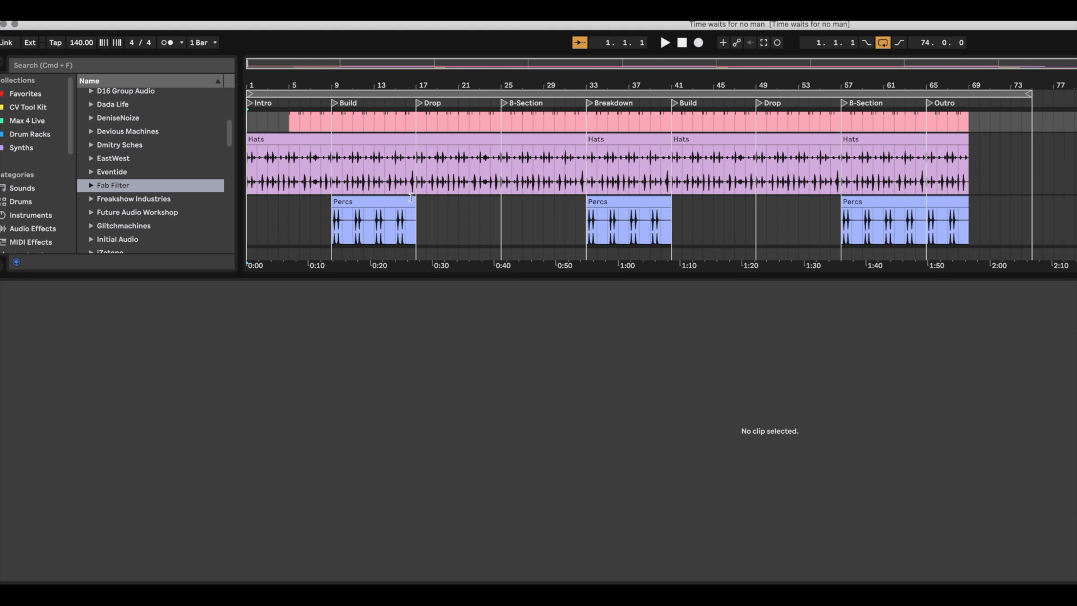
scroll(410, 198, "up", 5)
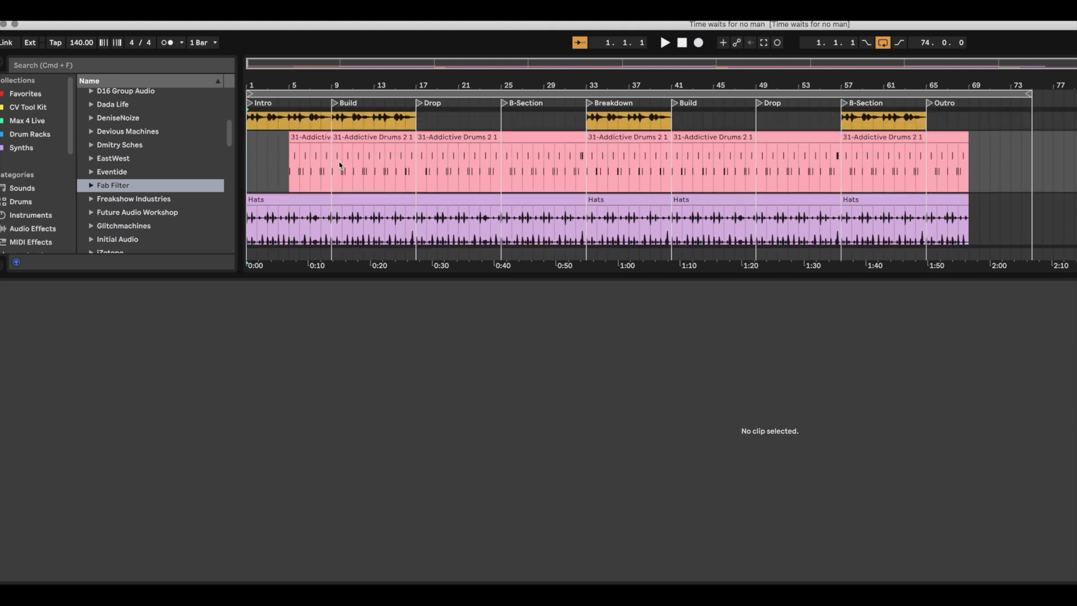
left_click(355, 137)
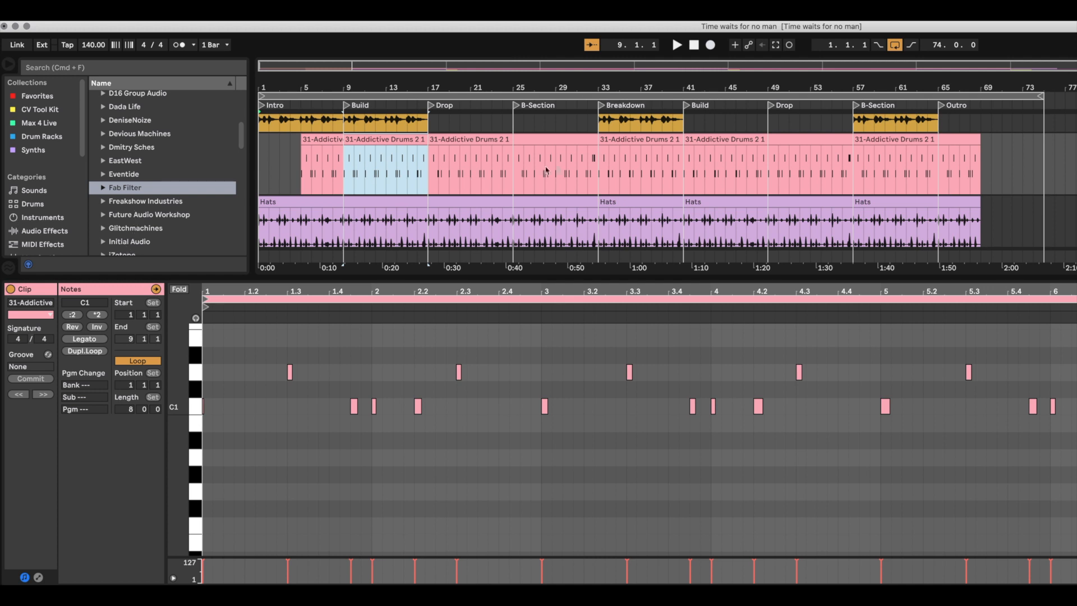
Examine the audio samples of the first Hats clip and of the Percs clip in the first Build section
scroll(569, 184, "down", 3)
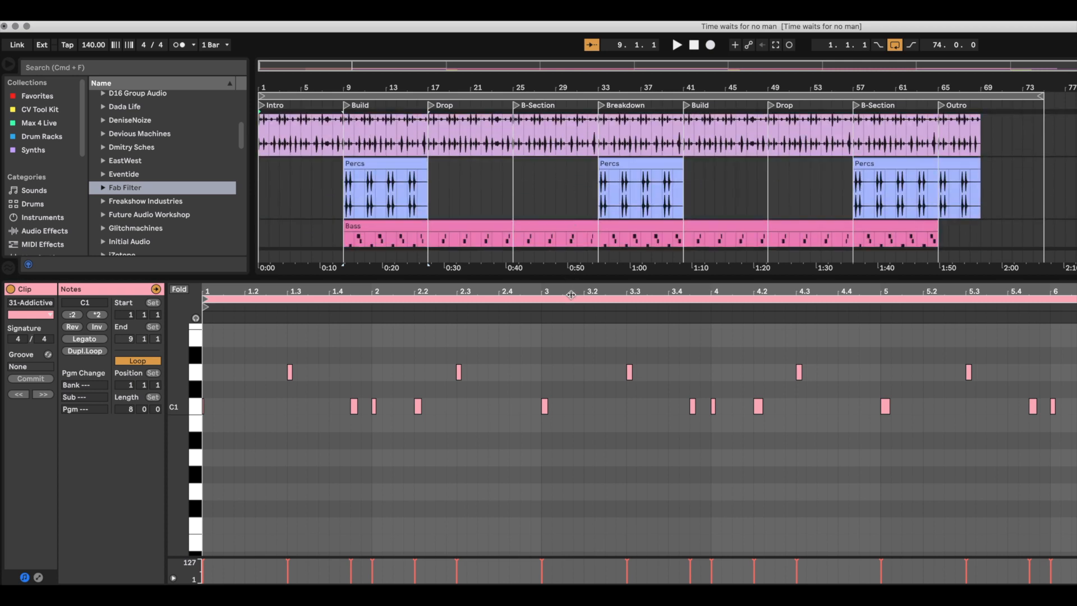
scroll(590, 190, "up", 3)
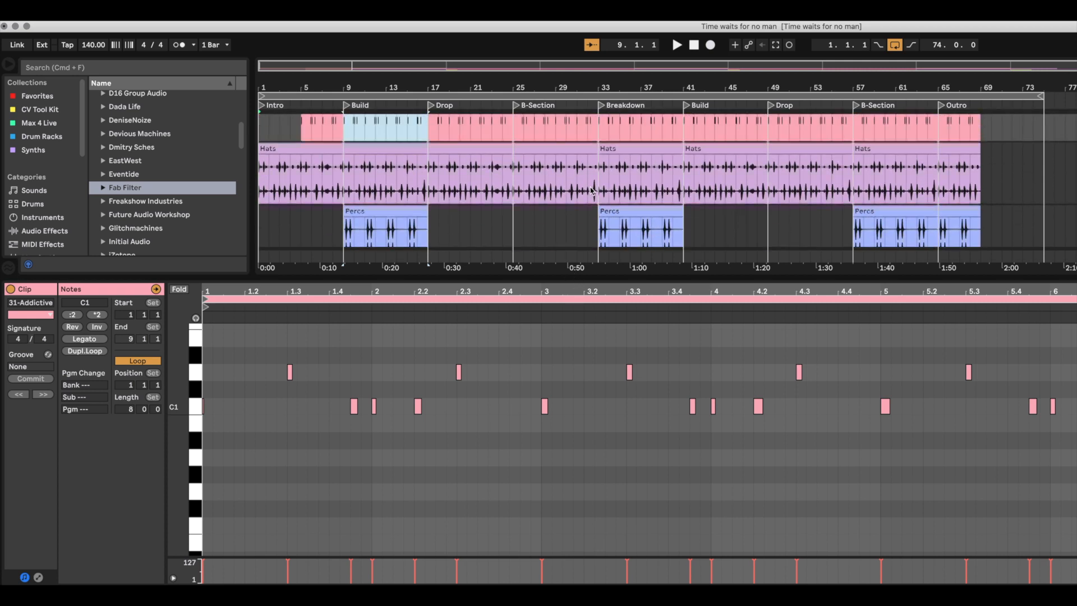
left_click(346, 190)
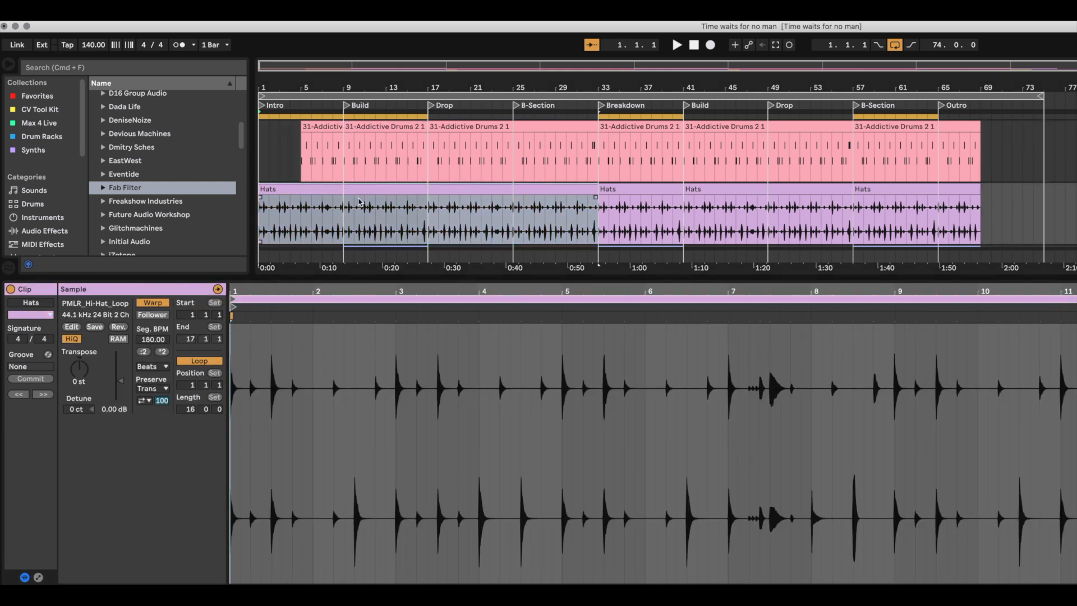
scroll(359, 202, "down", 5)
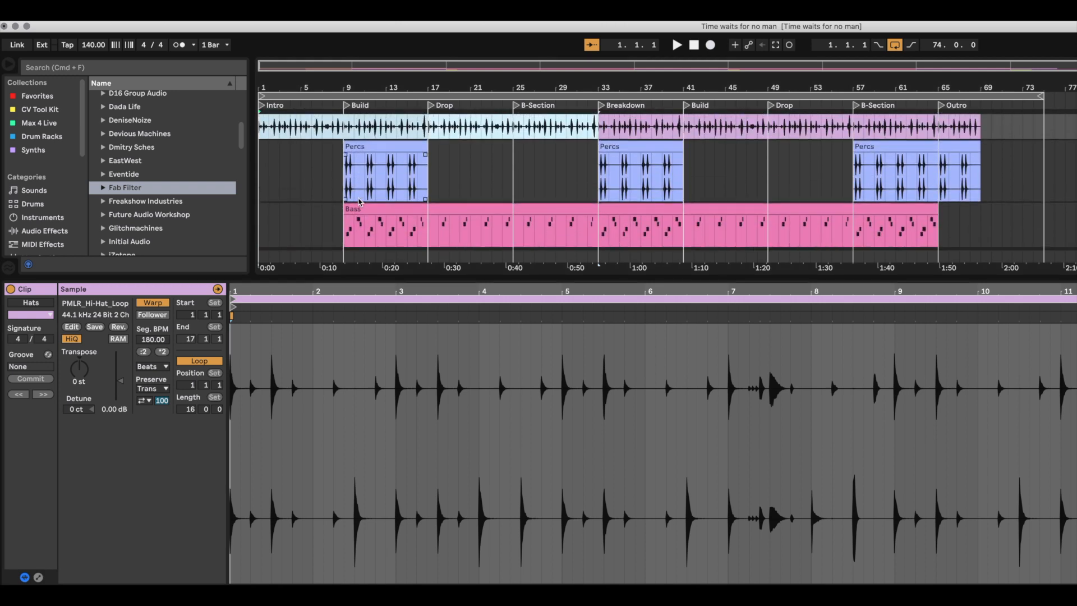
scroll(359, 202, "up", 1)
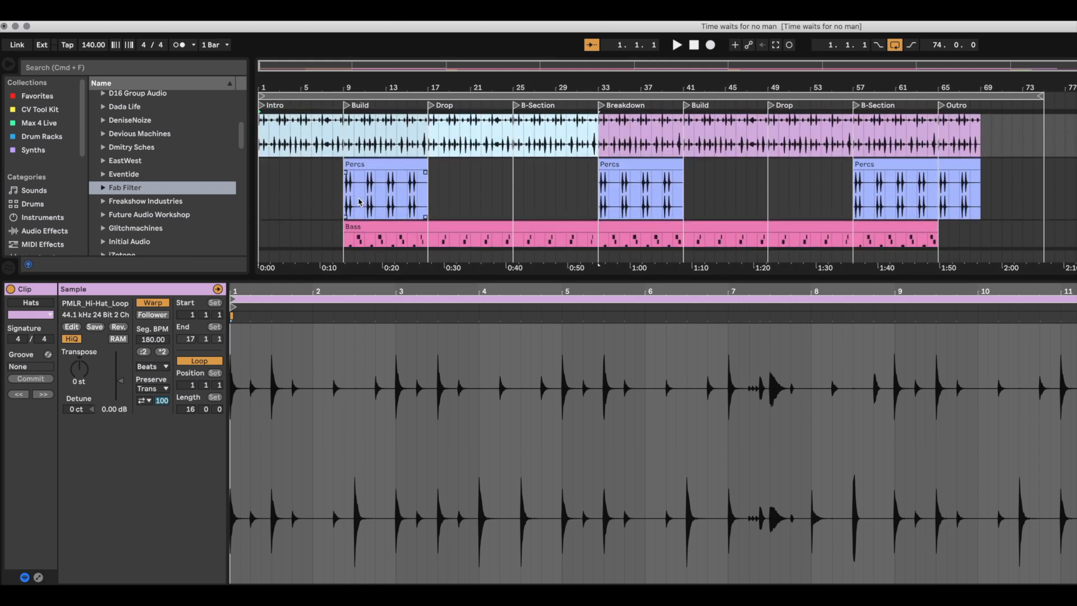
left_click(362, 163)
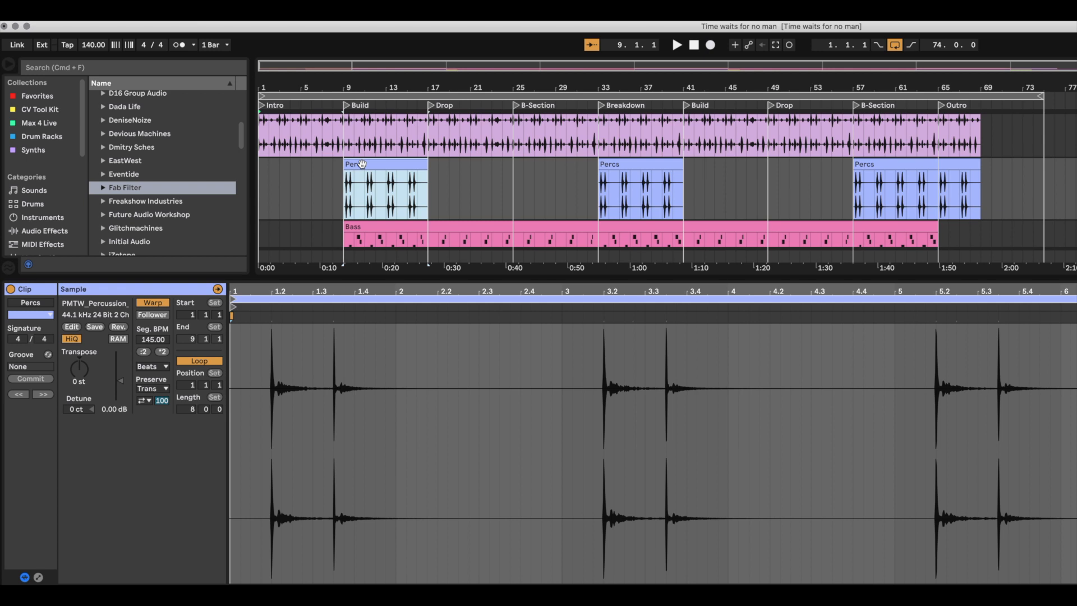
Review the Scarbee Jay-Bass instrument loaded in Kontakt on the Bass track, and close its window
scroll(763, 115, "down", 5)
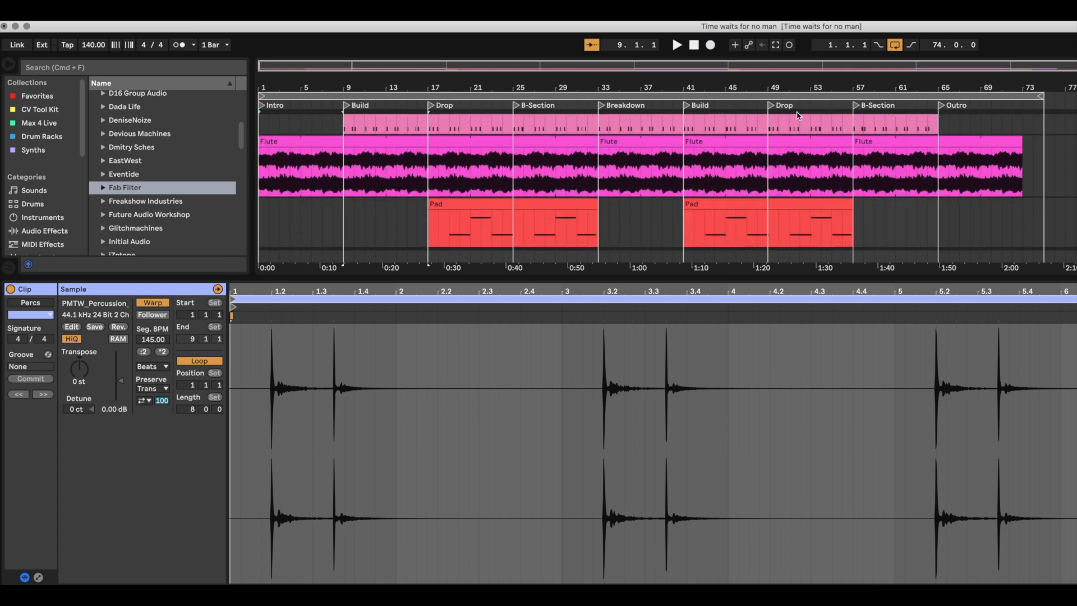
scroll(1004, 135, "up", 4)
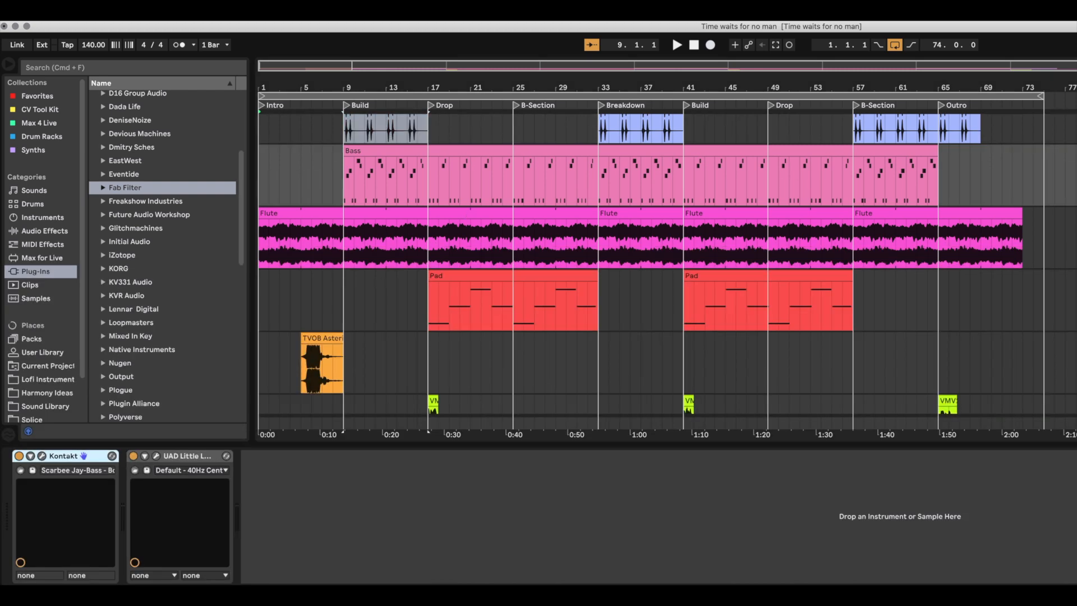
left_click(42, 457)
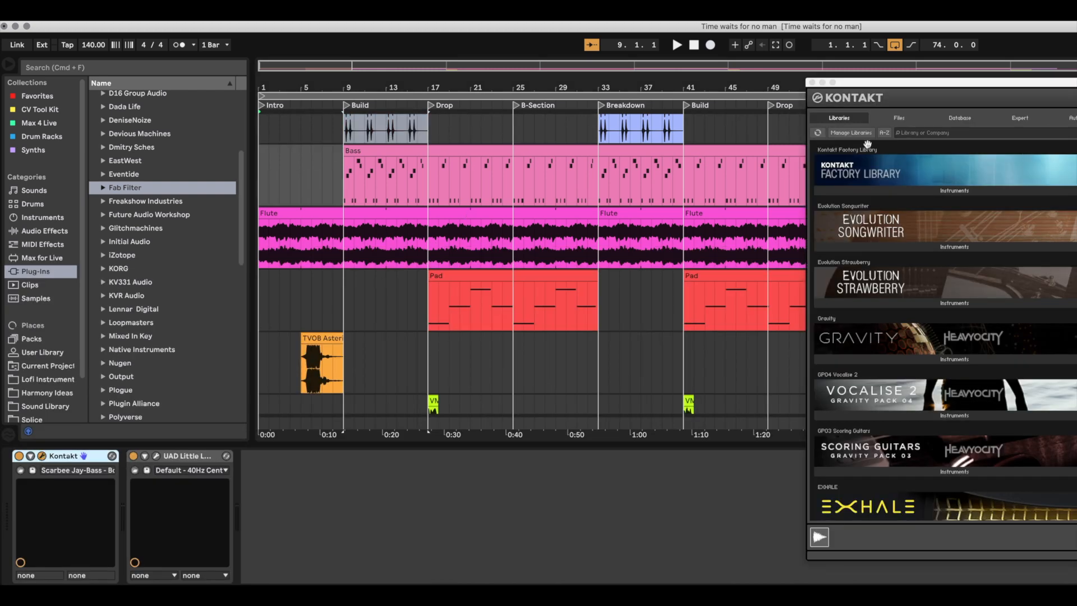
left_click_drag(981, 83, 328, 77)
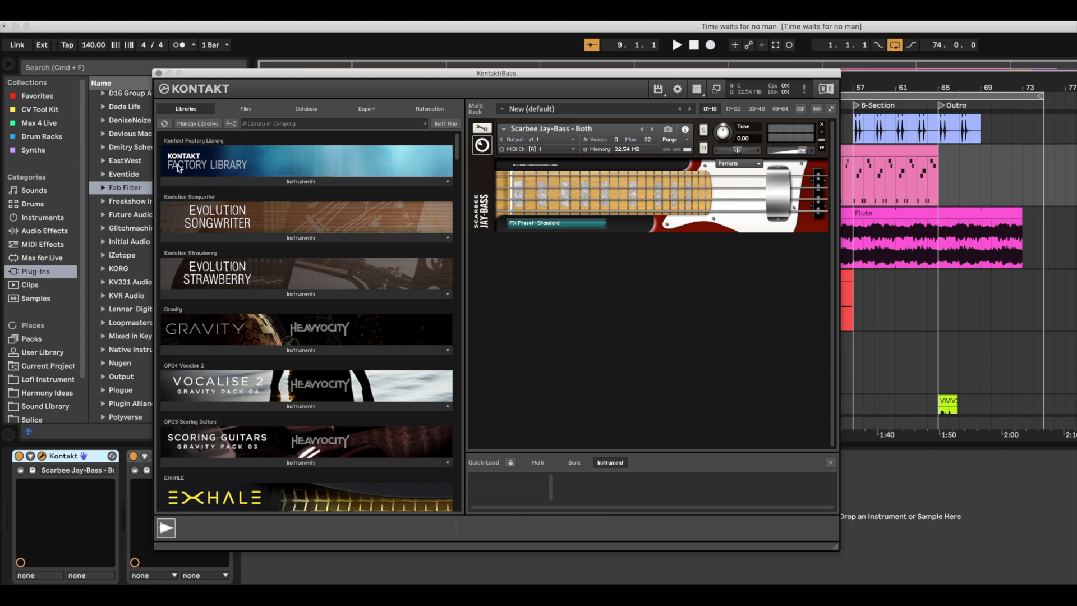
left_click(159, 73)
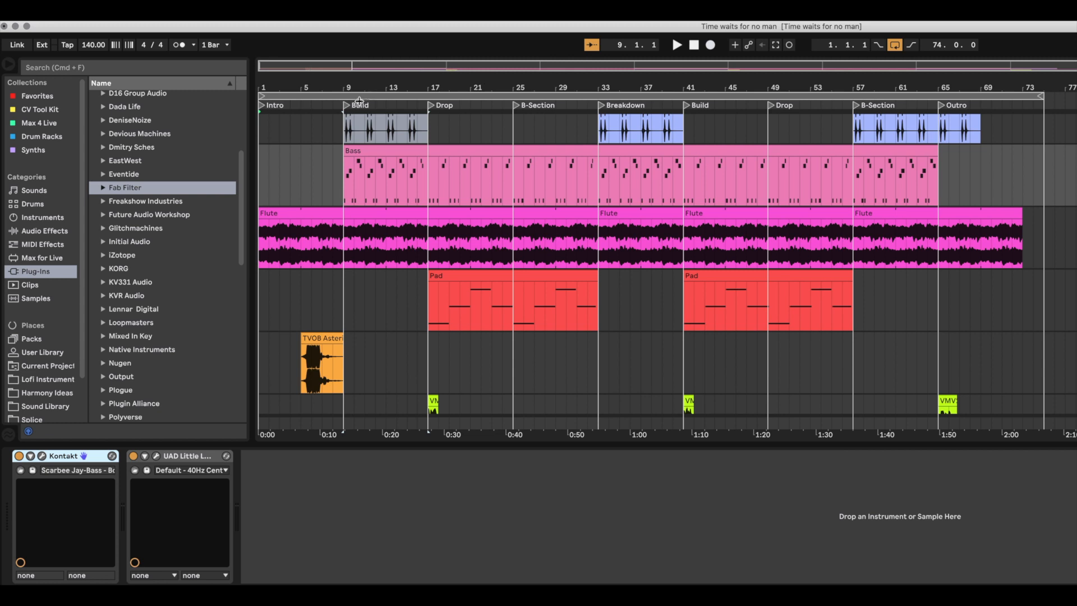
Set the loop to the first Build section, from bar 9 to bar 17, and play from the Build marker
left_click_drag(1040, 96, 424, 92)
left_click_drag(261, 96, 341, 102)
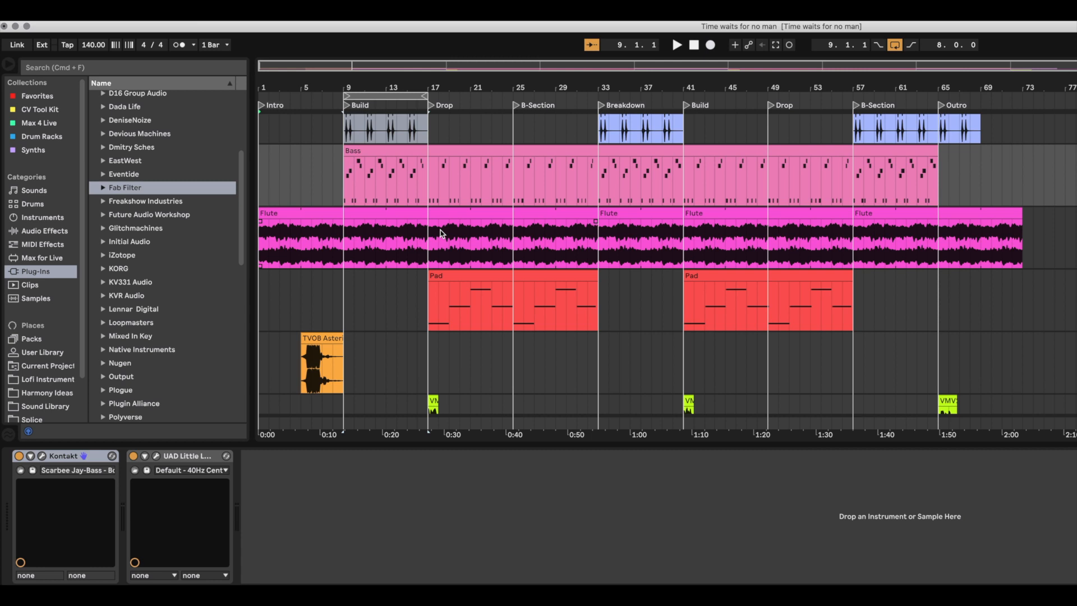
left_click(677, 45)
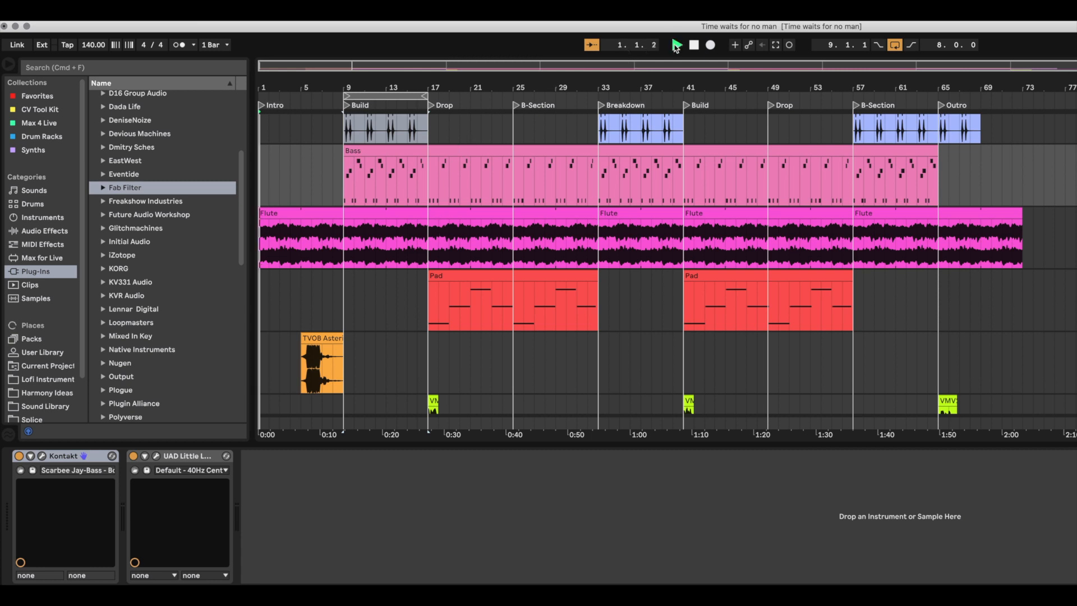
left_click(347, 105)
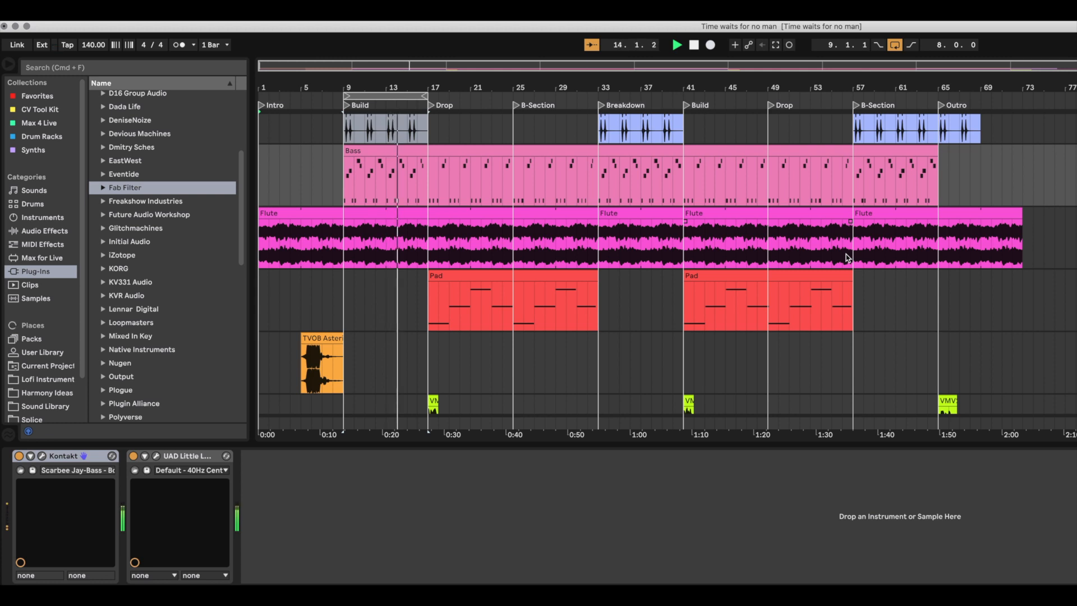
Review the UAD Little Labs VOG on the Bass track during playback, comparing it on and off, then stop playback and close its window
left_click(156, 458)
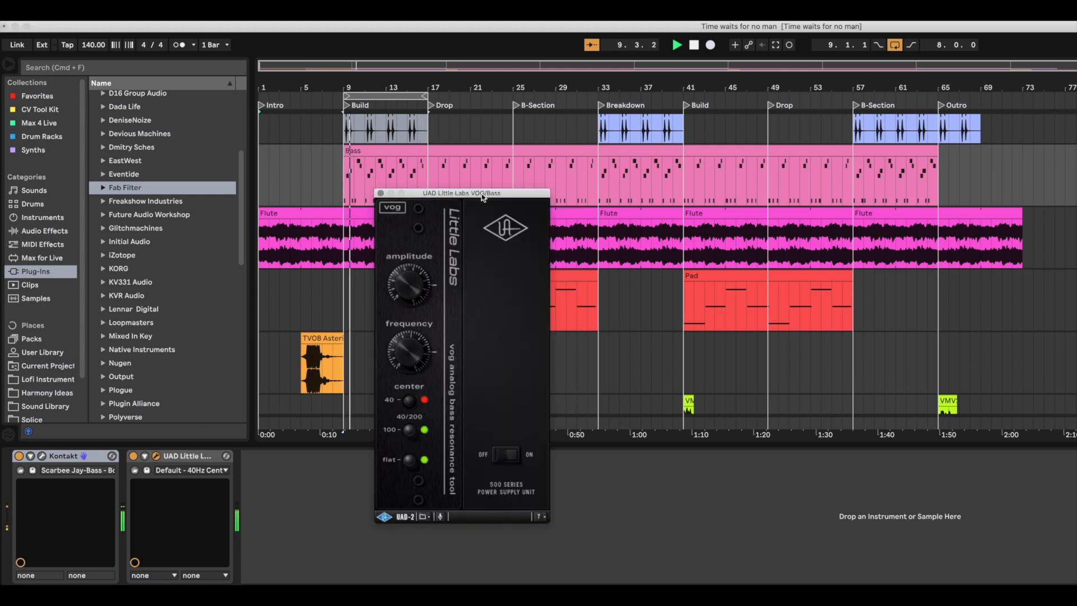
left_click_drag(486, 195, 842, 142)
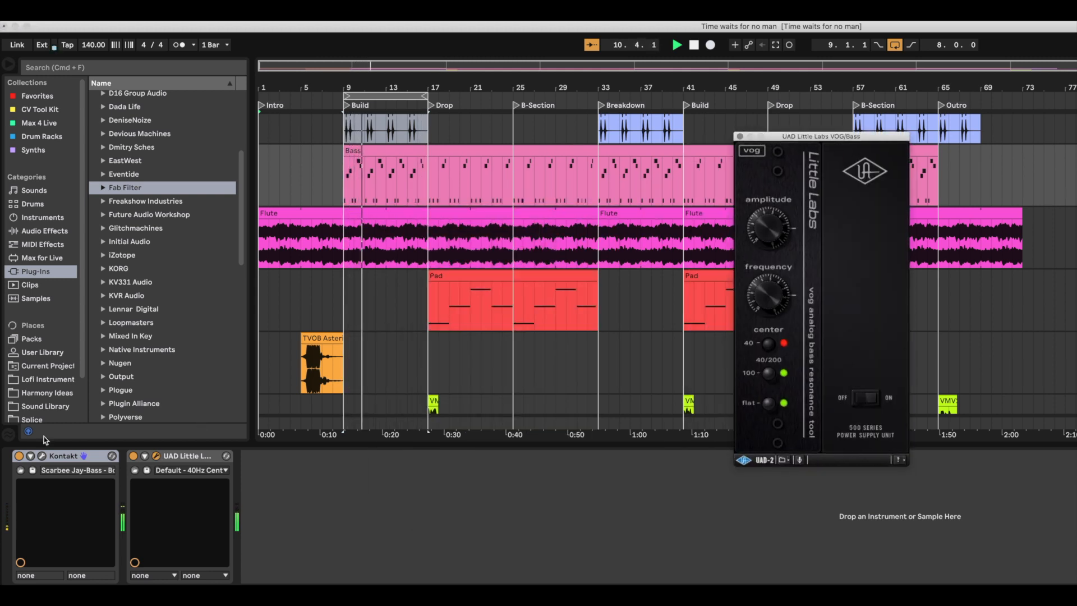
left_click(134, 456)
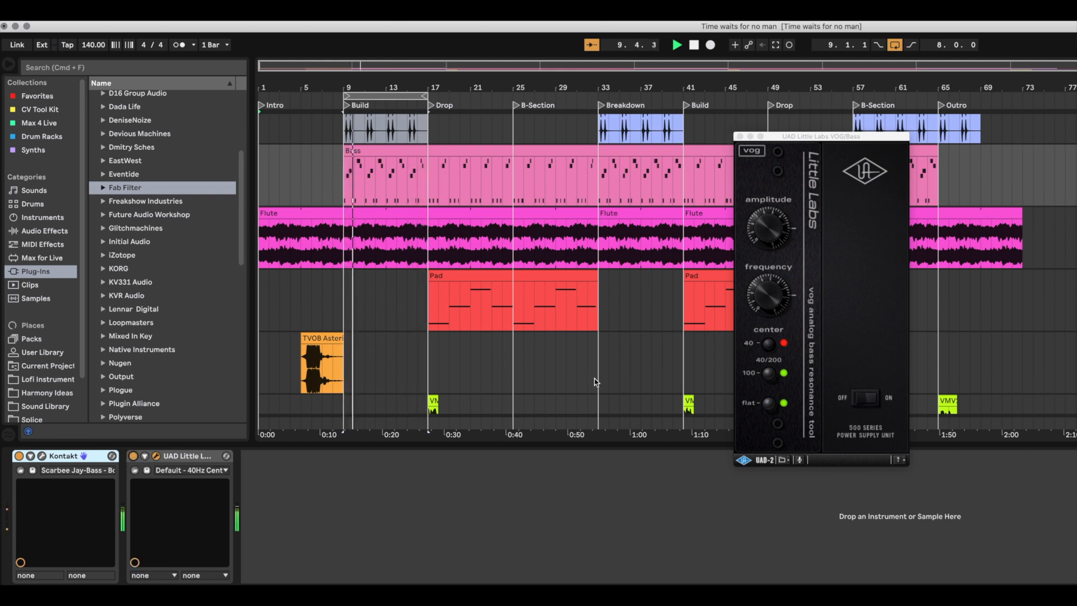
left_click(759, 234)
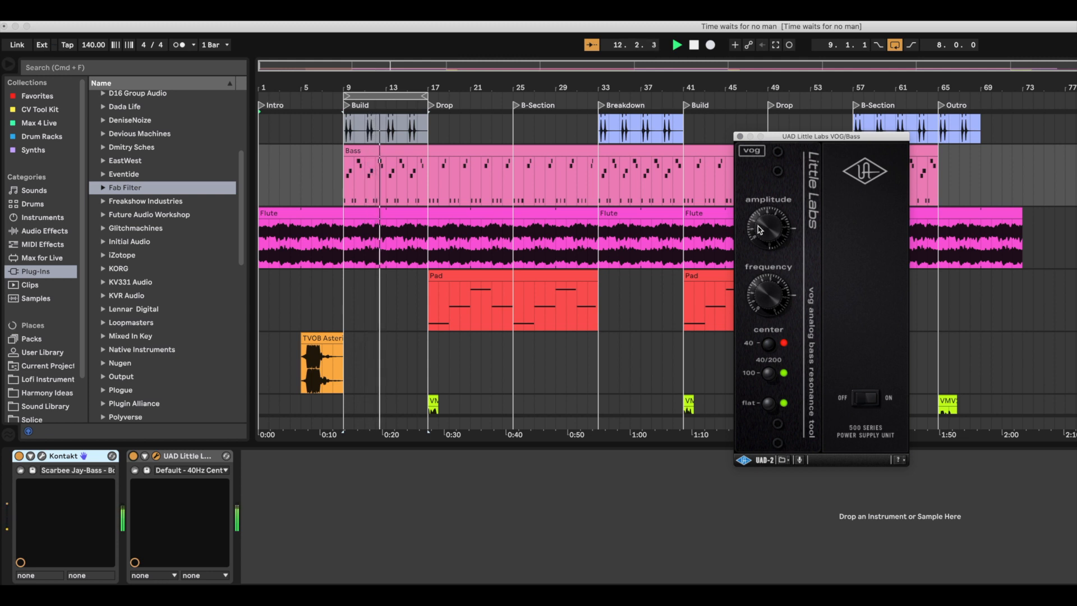
left_click(693, 48)
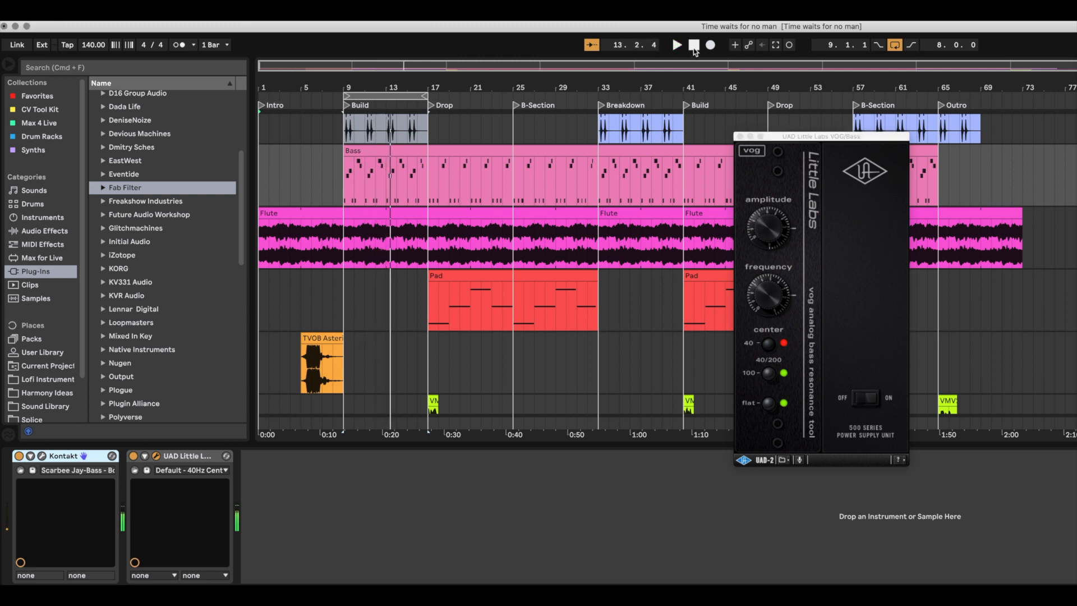
left_click(739, 137)
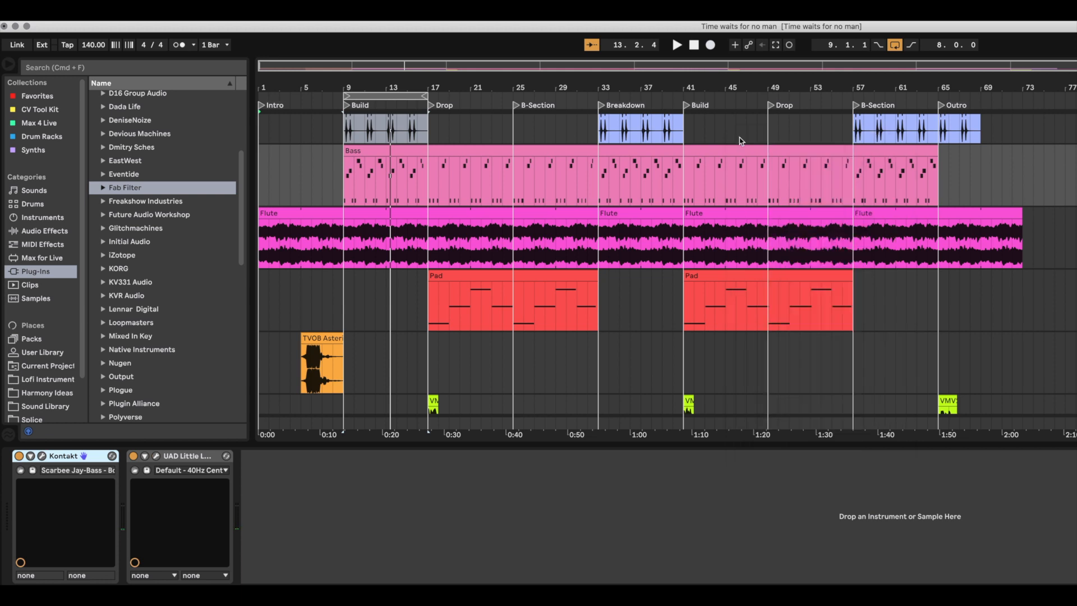
Play the looped Build section again from its start, stop playback, and bring the Hats and Percs tracks into view
left_click(352, 113)
key("space")
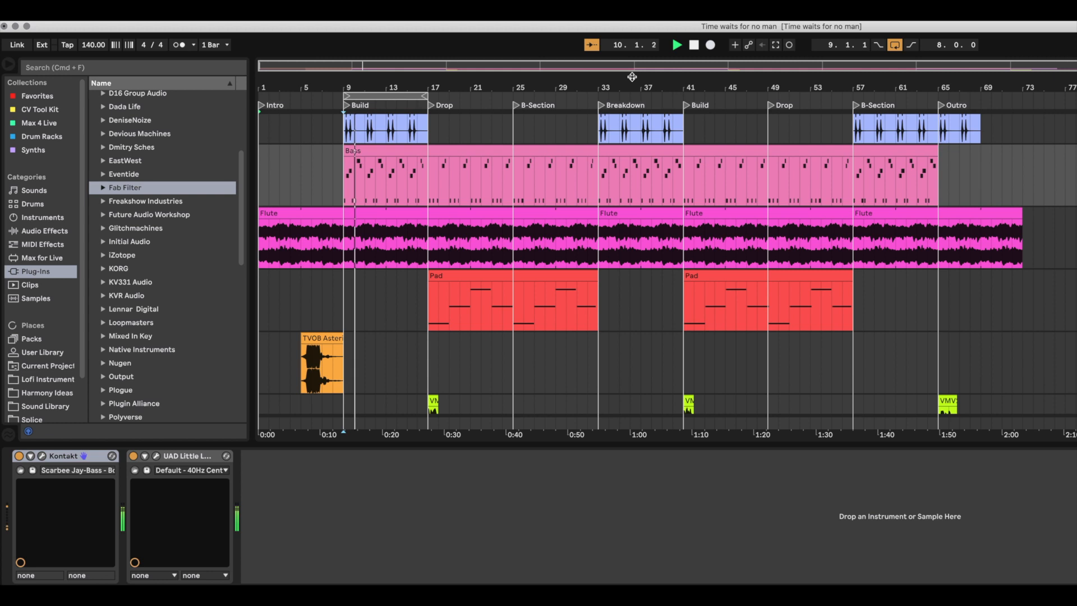
left_click(694, 46)
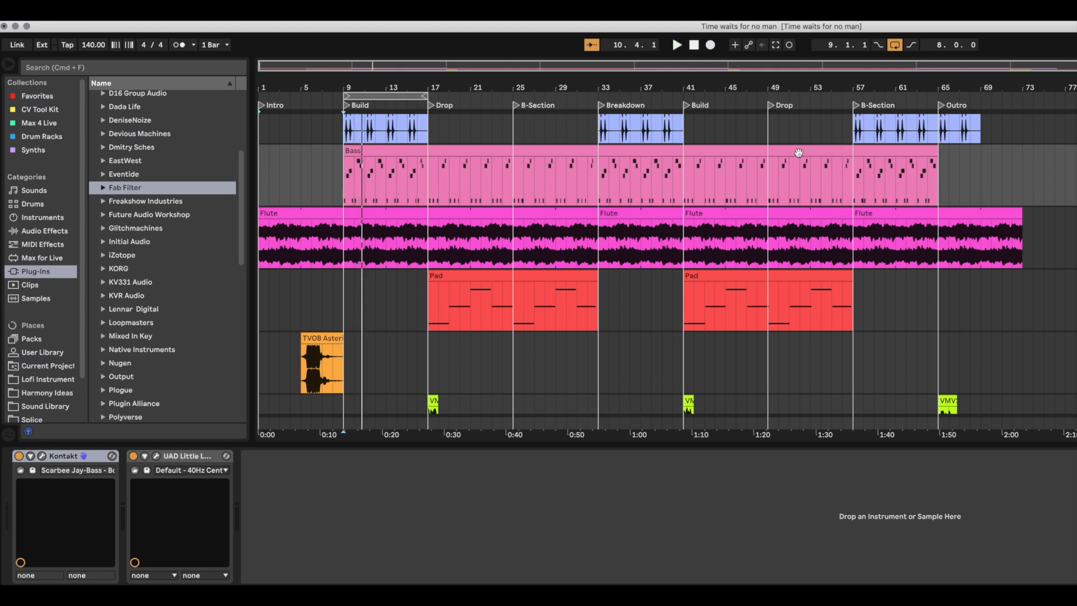
scroll(392, 172, "up", 10)
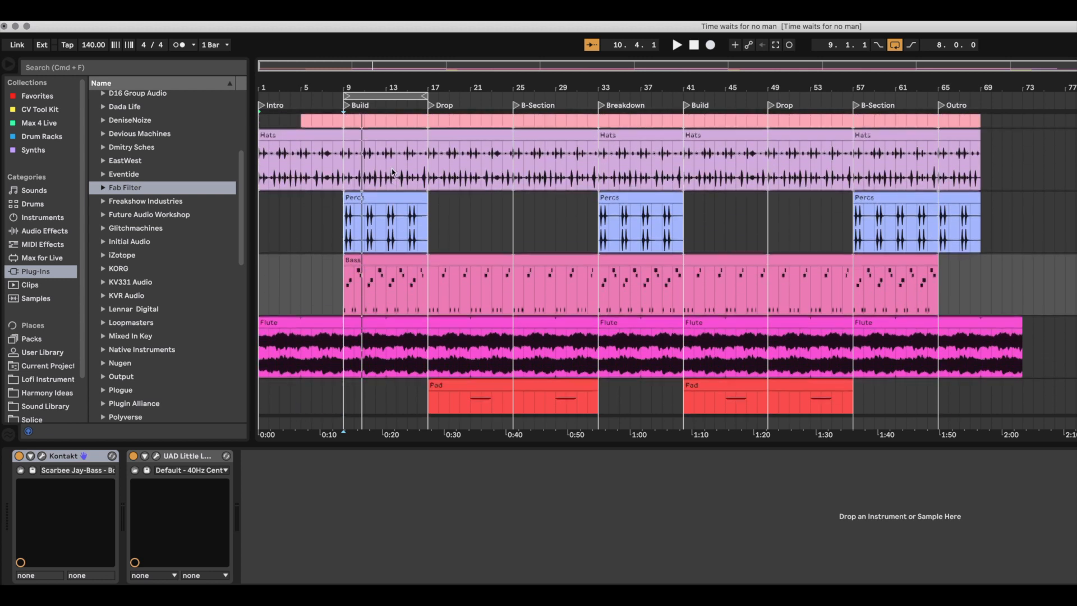
Extend the loop over the whole arrangement, from bar 1 to the end of the Flute clips, a length of 72 bars
scroll(392, 172, "up", 5)
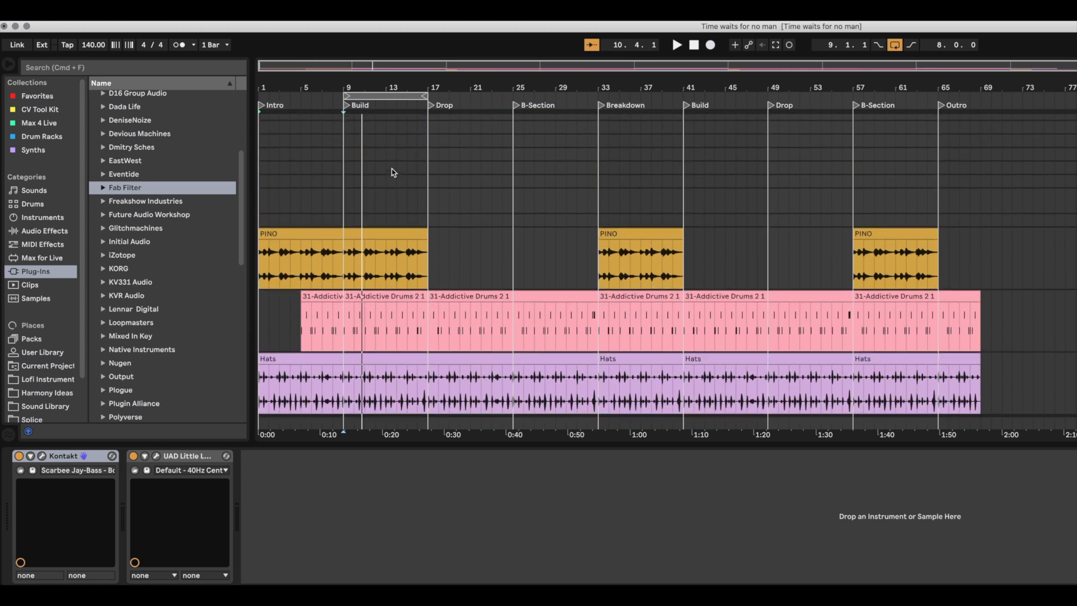
scroll(392, 172, "down", 7)
scroll(392, 172, "down", 1)
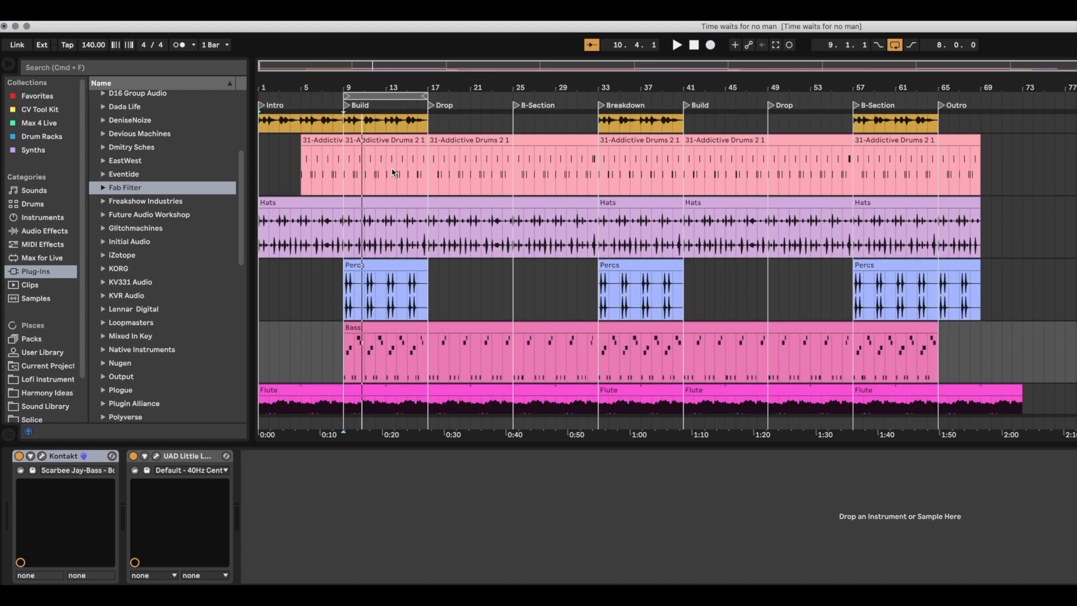
left_click_drag(347, 95, 249, 96)
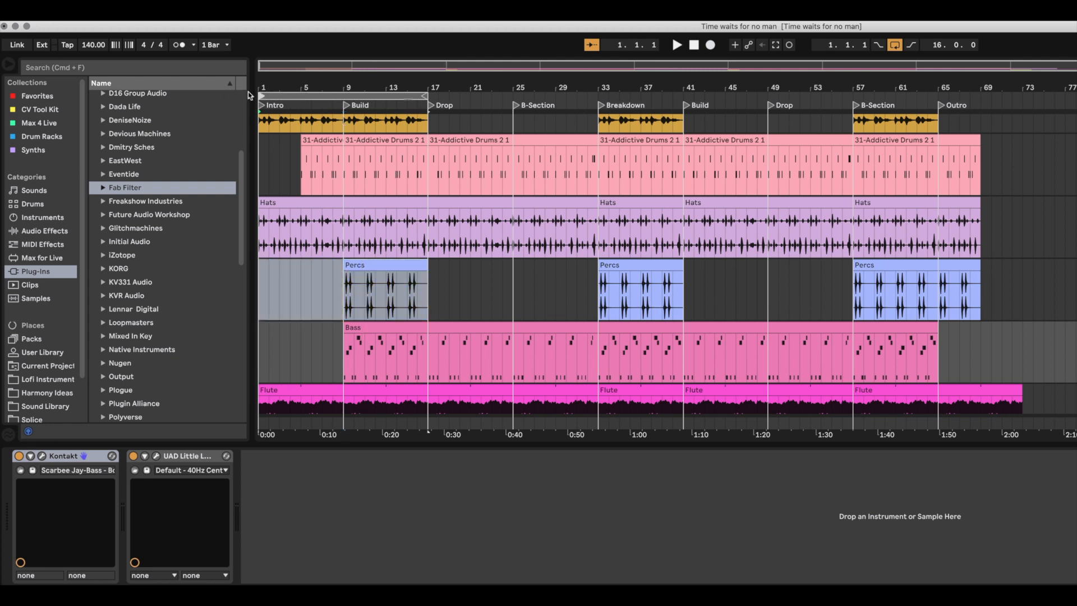
left_click_drag(425, 95, 1022, 79)
left_click(733, 302)
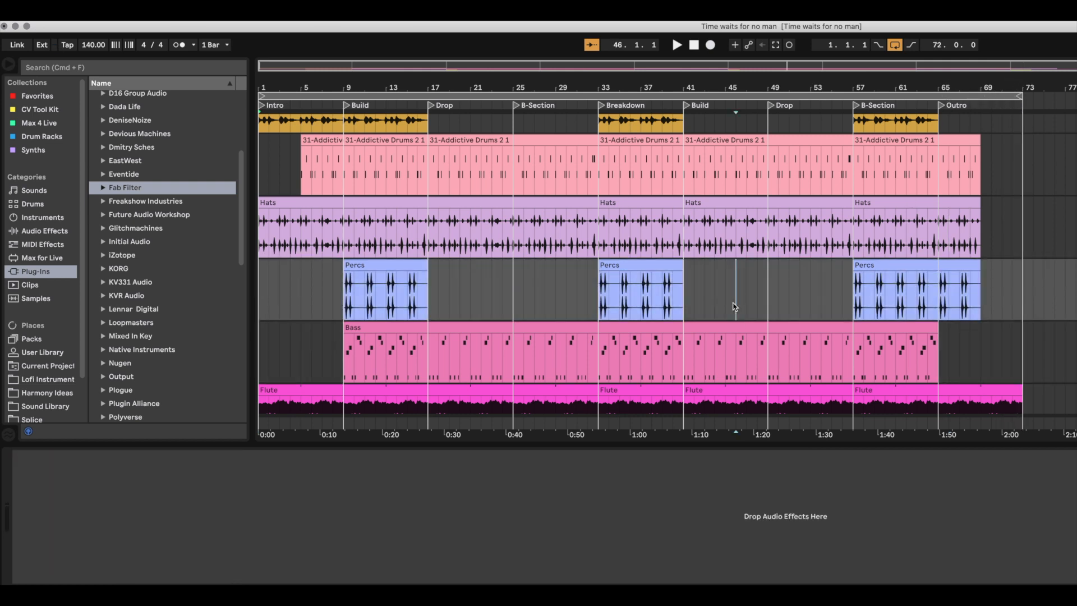
Switch to the Session view, show the Master track's devices, and open the iZotope Vinyl window in a clear spot over the mixer
scroll(735, 305, "down", 3)
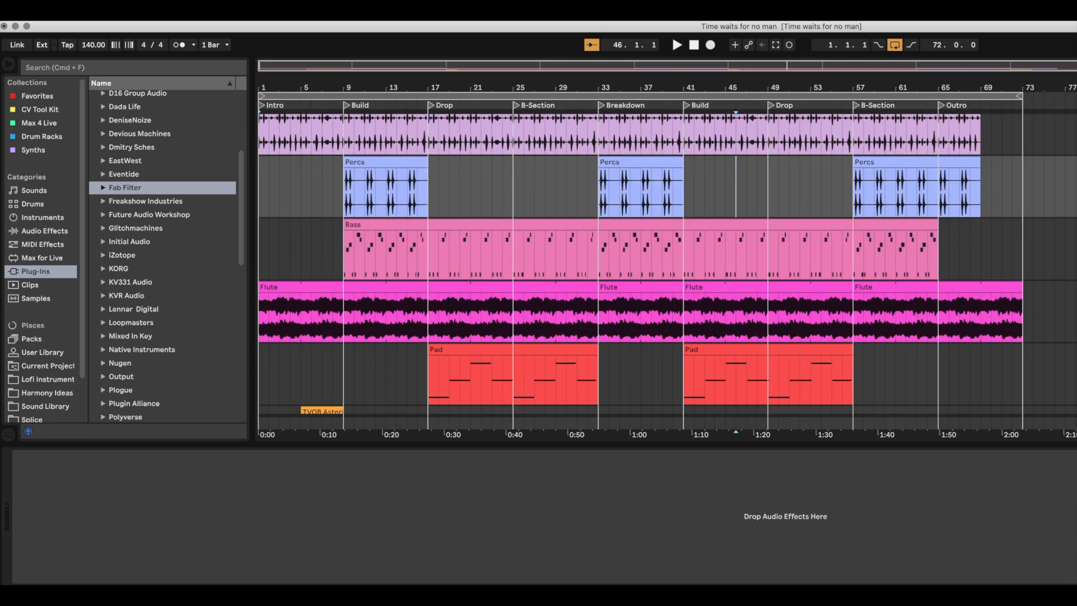
key("Tab")
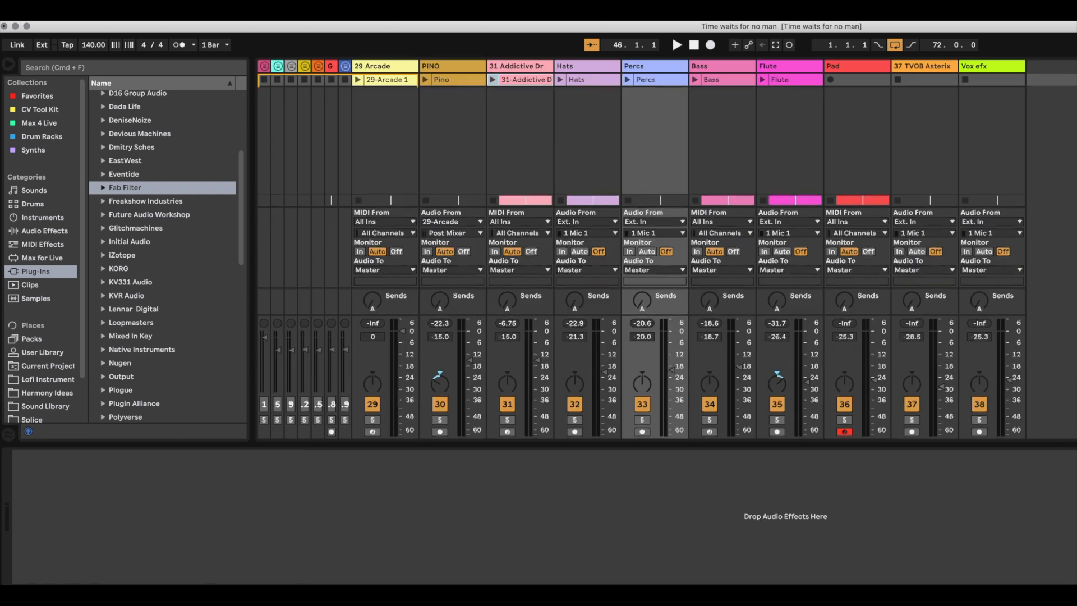
left_click(1076, 66)
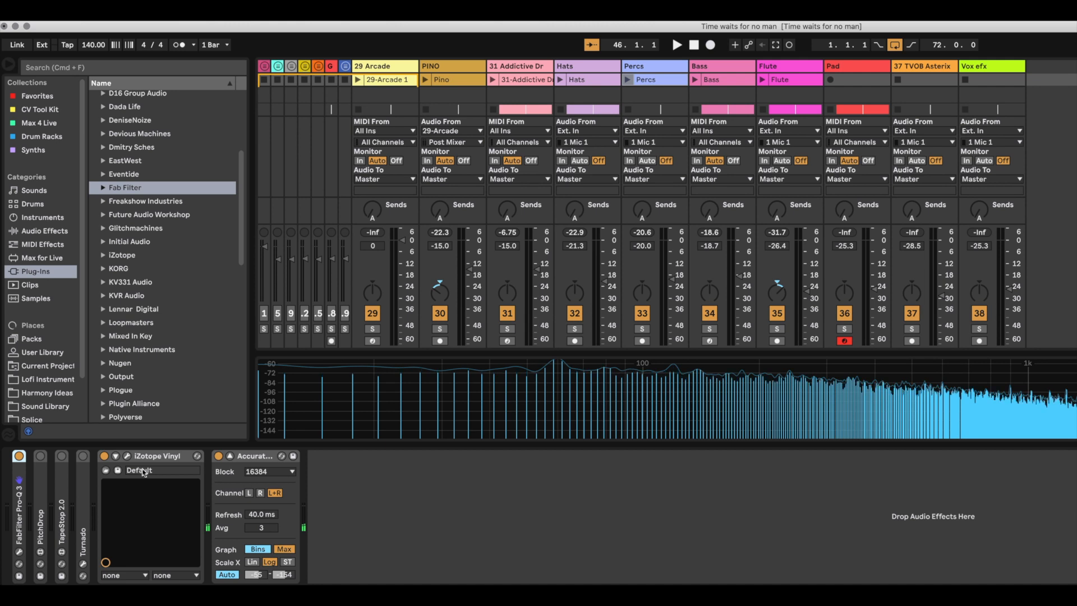
left_click(127, 455)
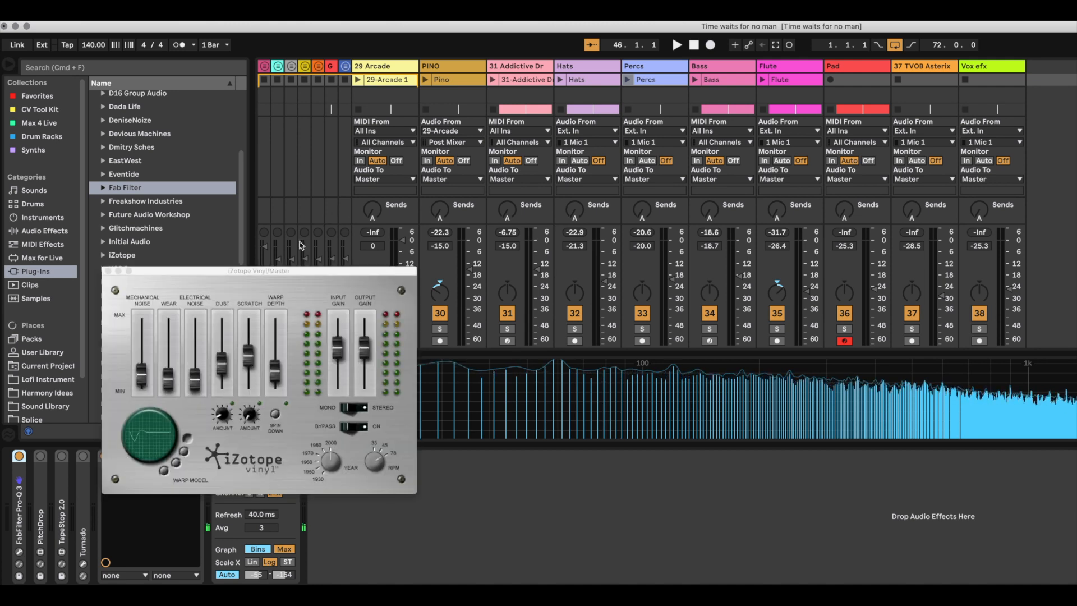
left_click_drag(291, 275, 696, 200)
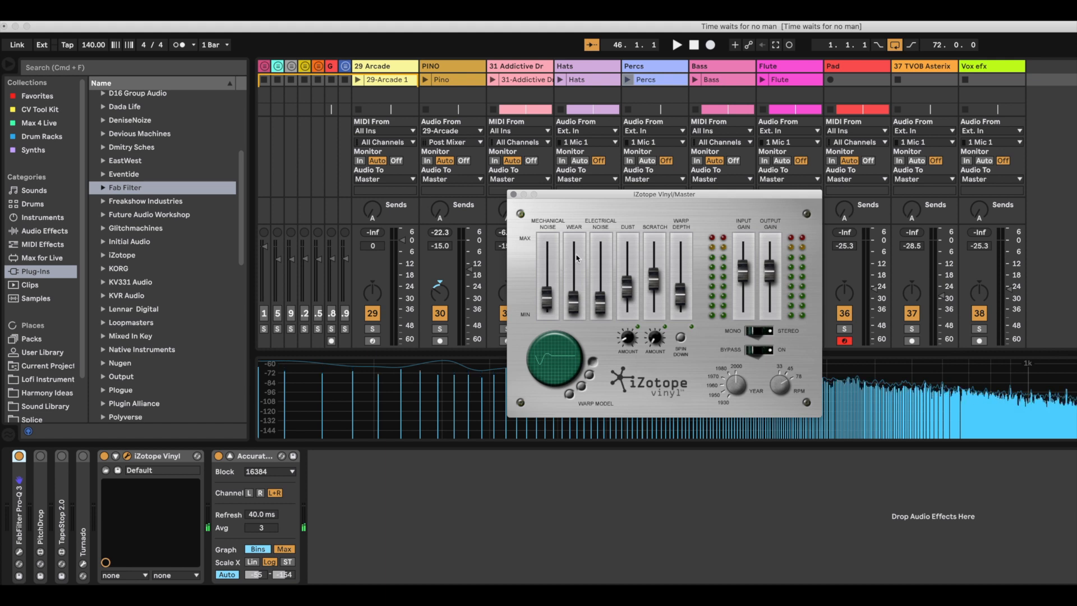
Lower the Mechanical Noise of iZotope Vinyl close to minimum, check its Dust, Scratch and Warp Depth controls, and close its window
left_click_drag(551, 311, 551, 331)
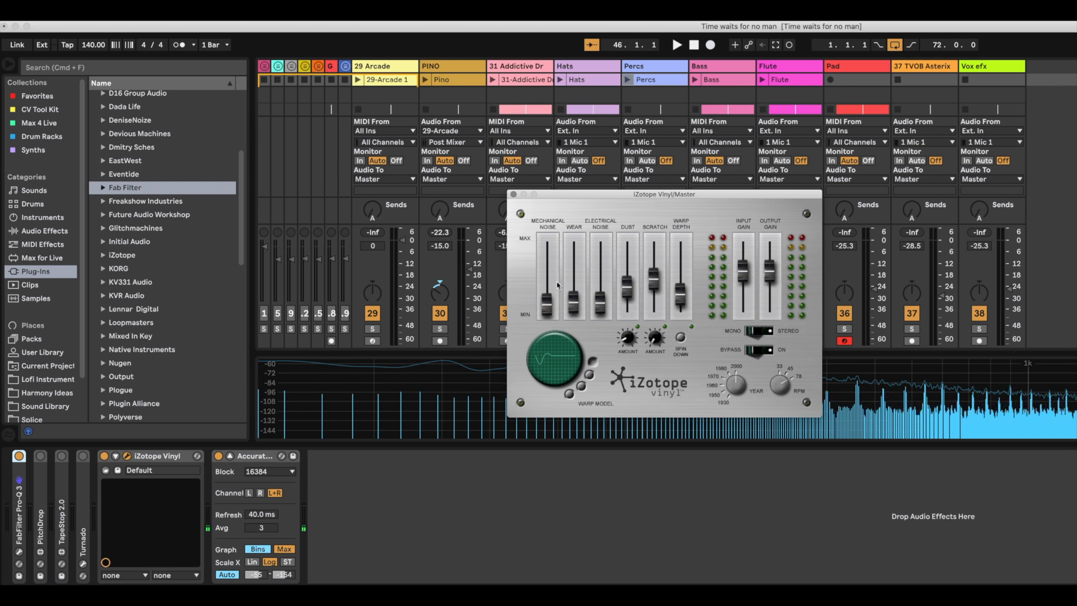
left_click_drag(654, 276, 655, 278)
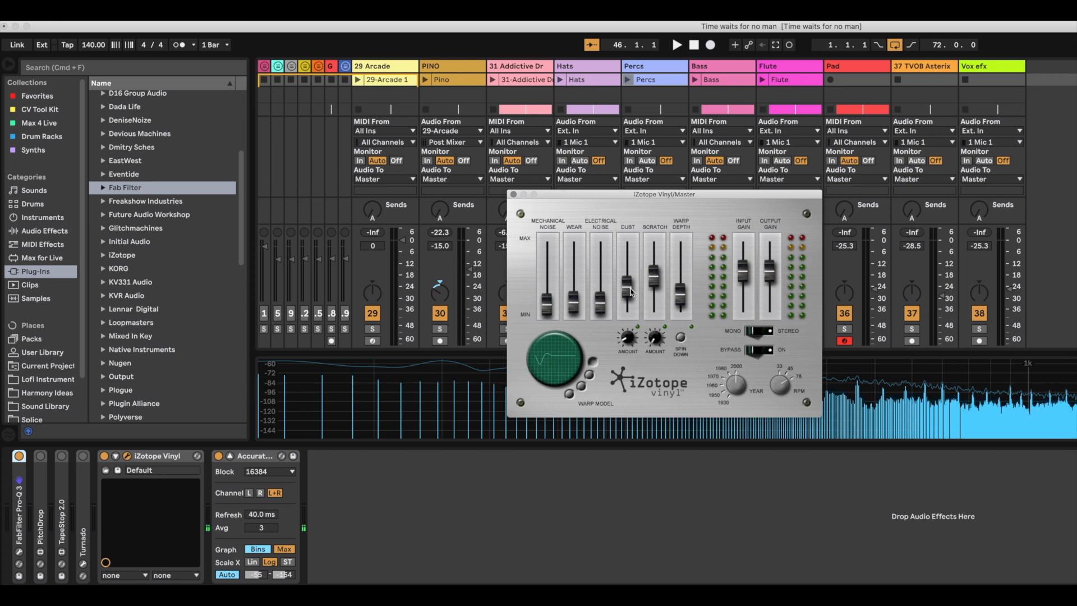
left_click_drag(625, 293, 683, 298)
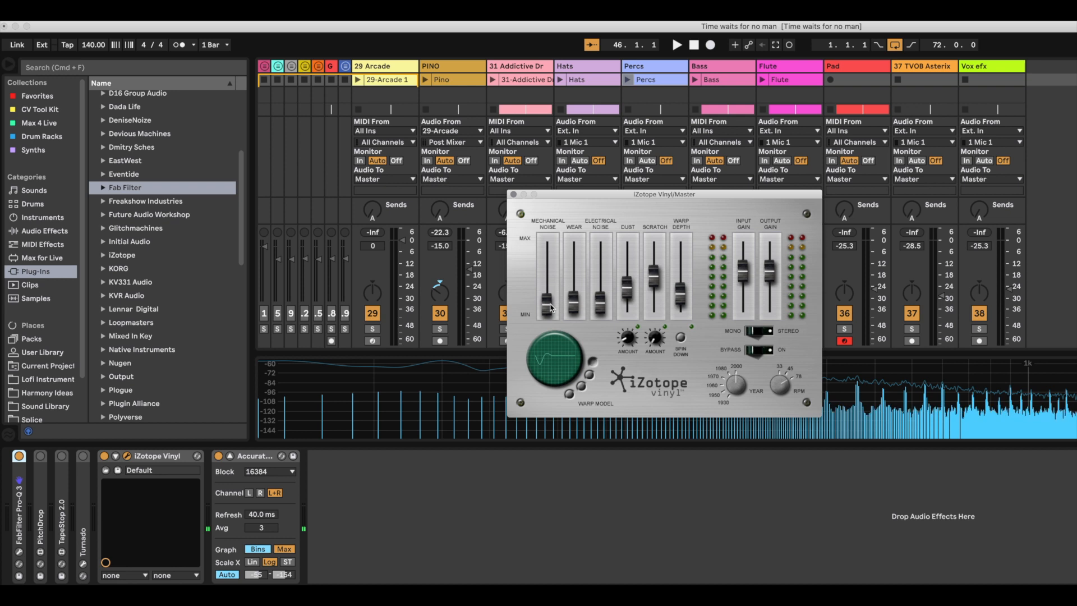
left_click(513, 195)
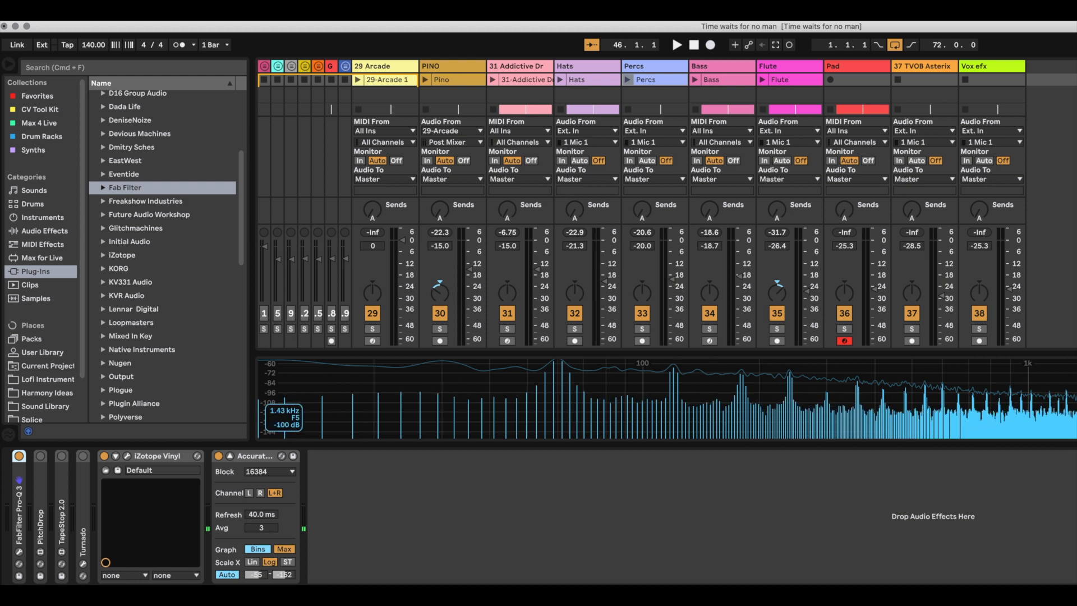
left_click(127, 456)
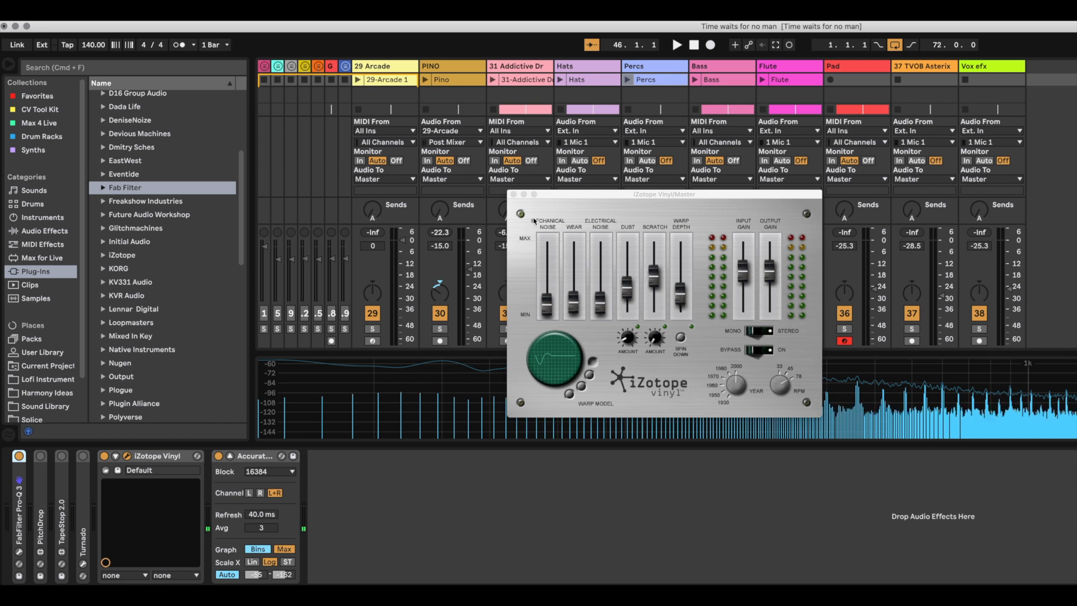
left_click(513, 194)
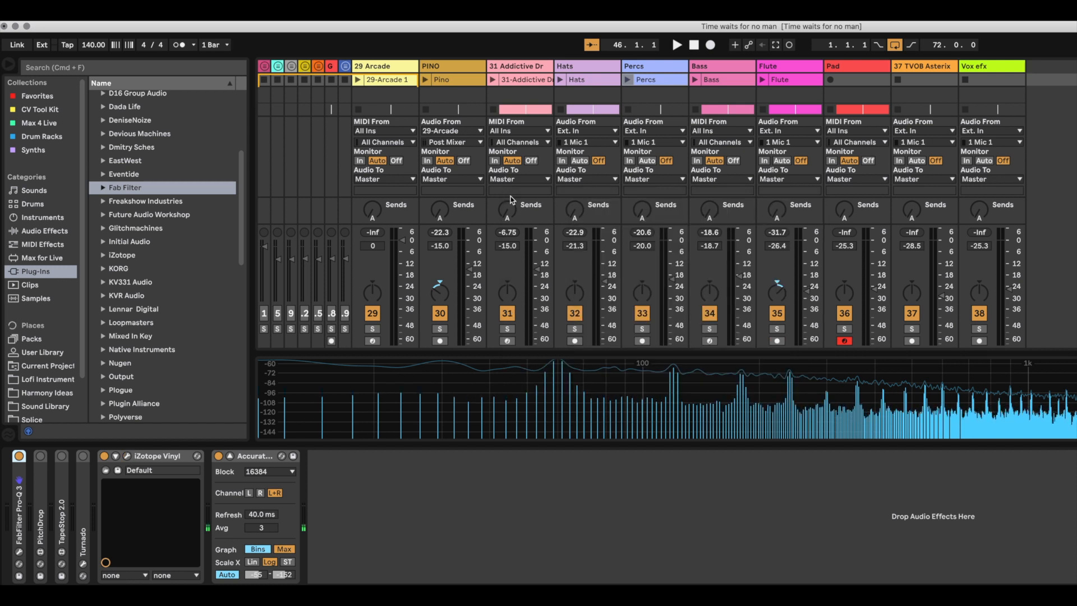
Return playback to the song start, switch to the UAD Console to review the Virtual Main channel's inserts and tape slot, and minimize it
left_click(694, 44)
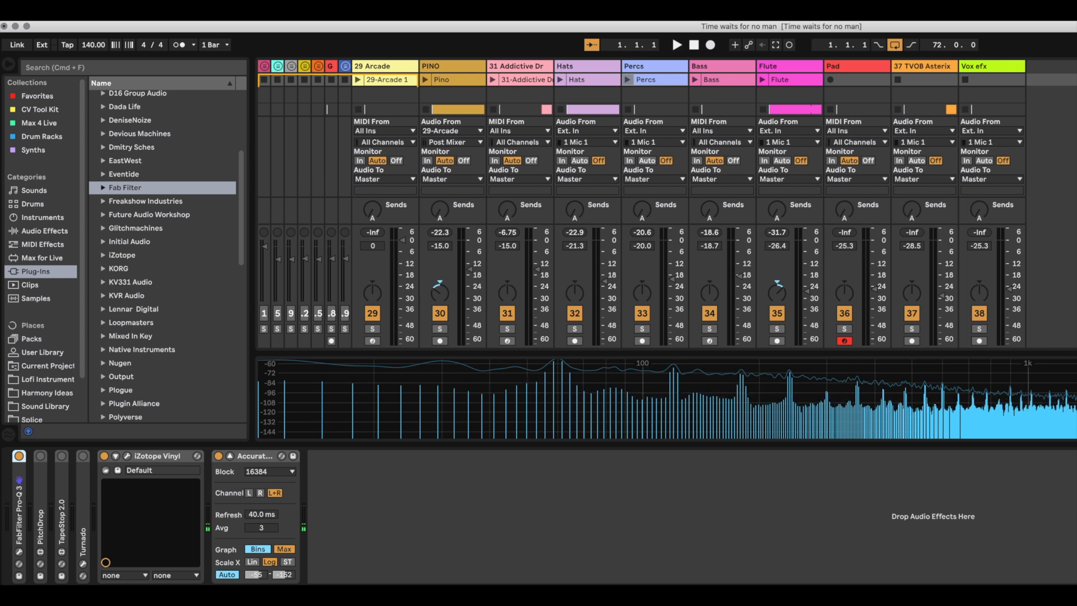
mouse_move(541, 581)
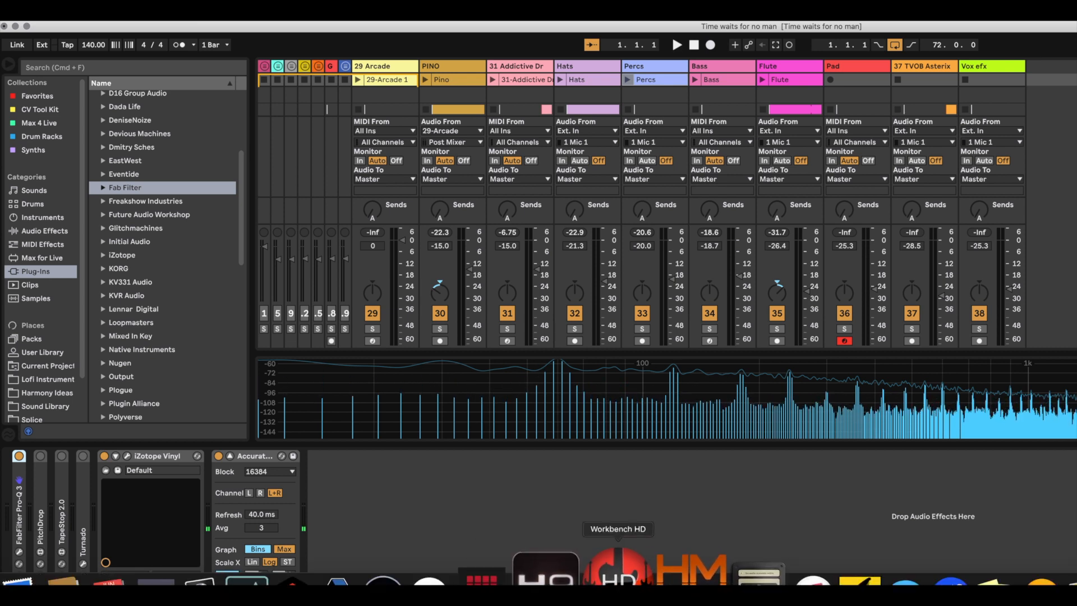
left_click(311, 578)
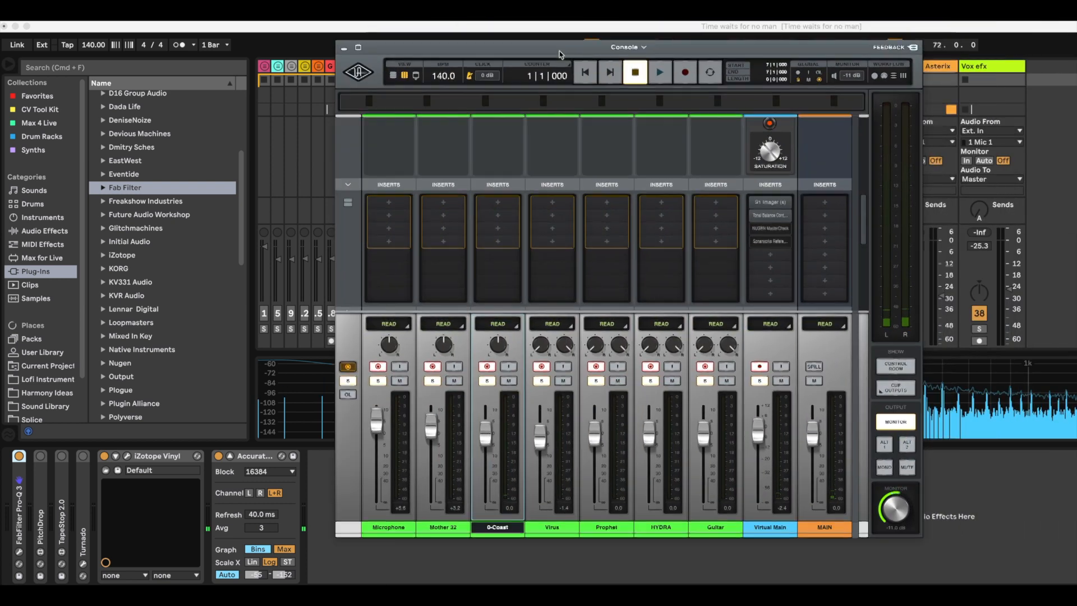
scroll(723, 219, "up", 5)
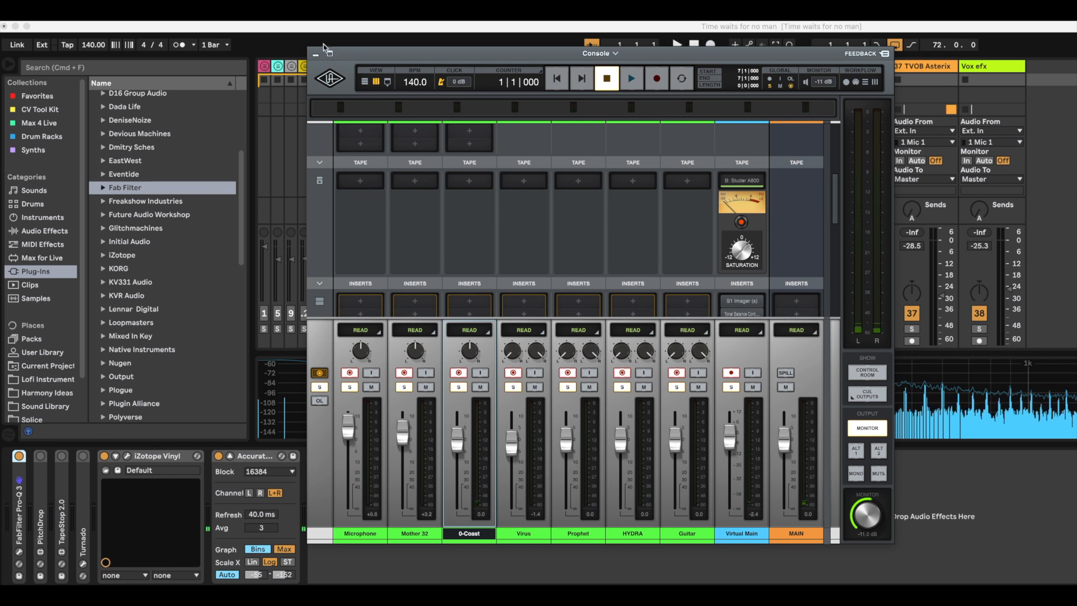
left_click(315, 54)
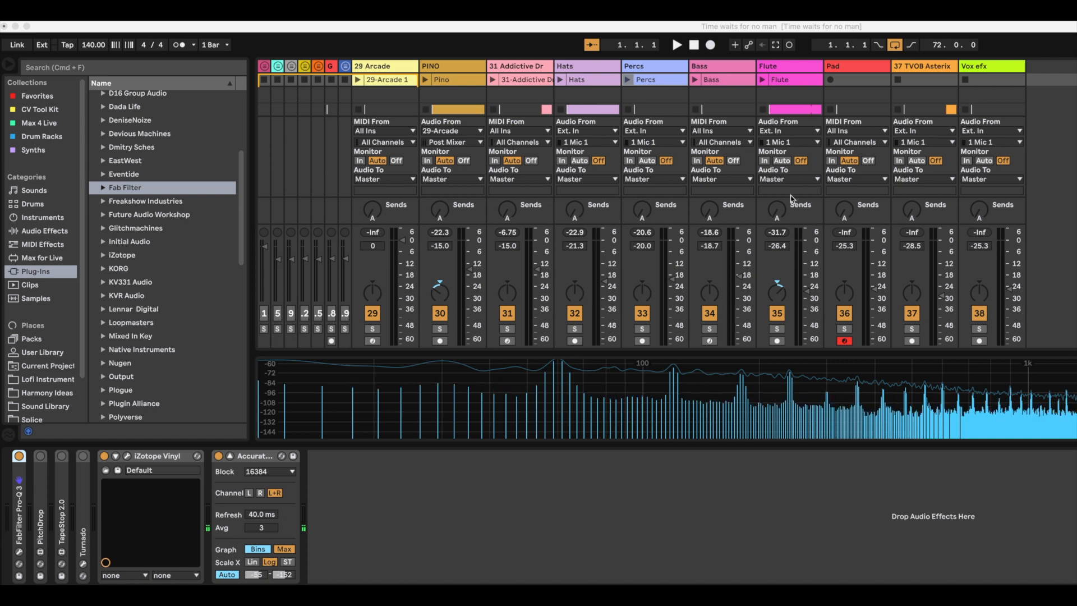
left_click(694, 45)
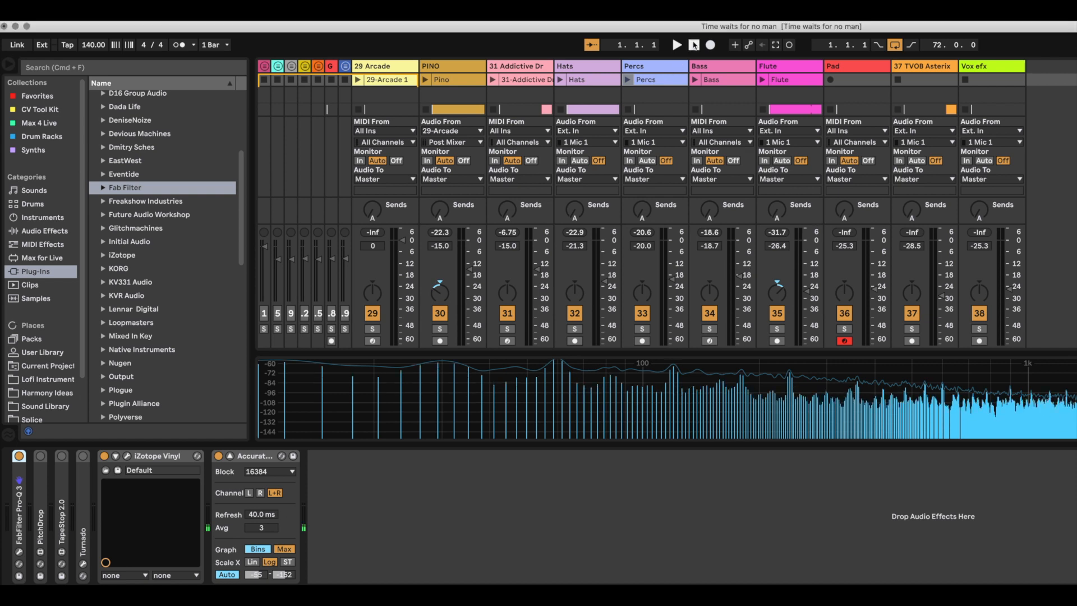